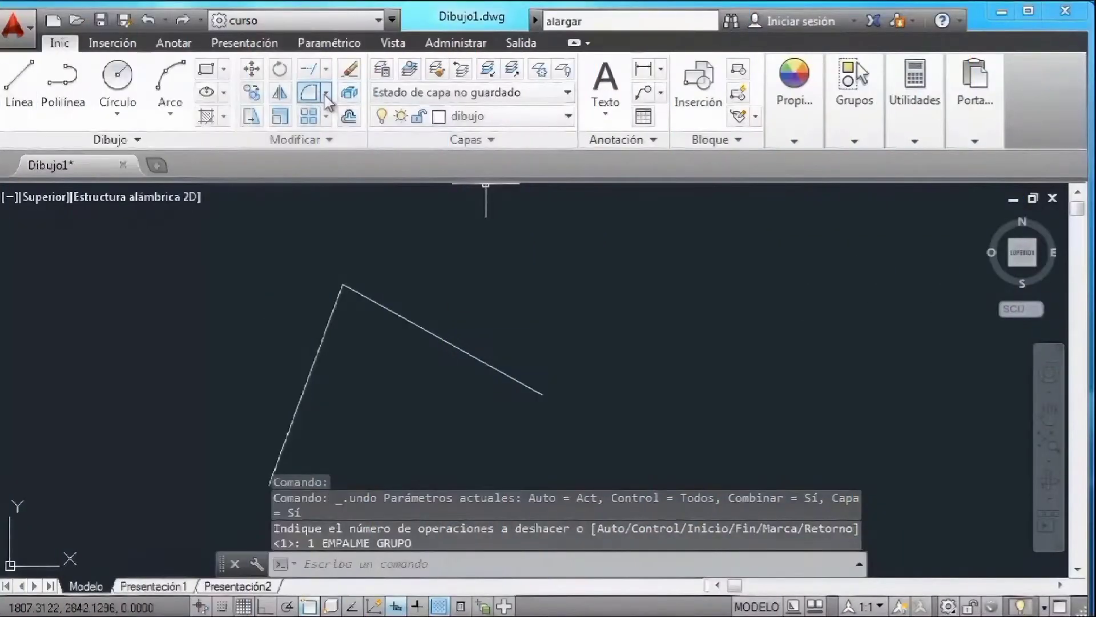
# Start the Chamfer (CHAFLAN) command from the Fillet flyout in the Modify panel.
pyautogui.click(326, 92)
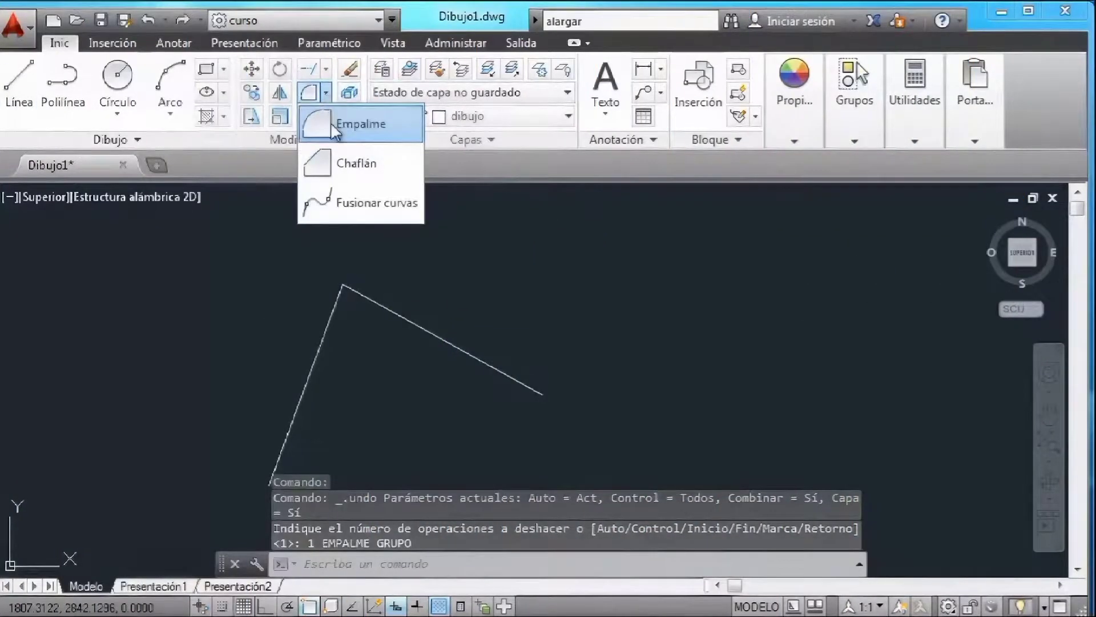
pyautogui.click(353, 163)
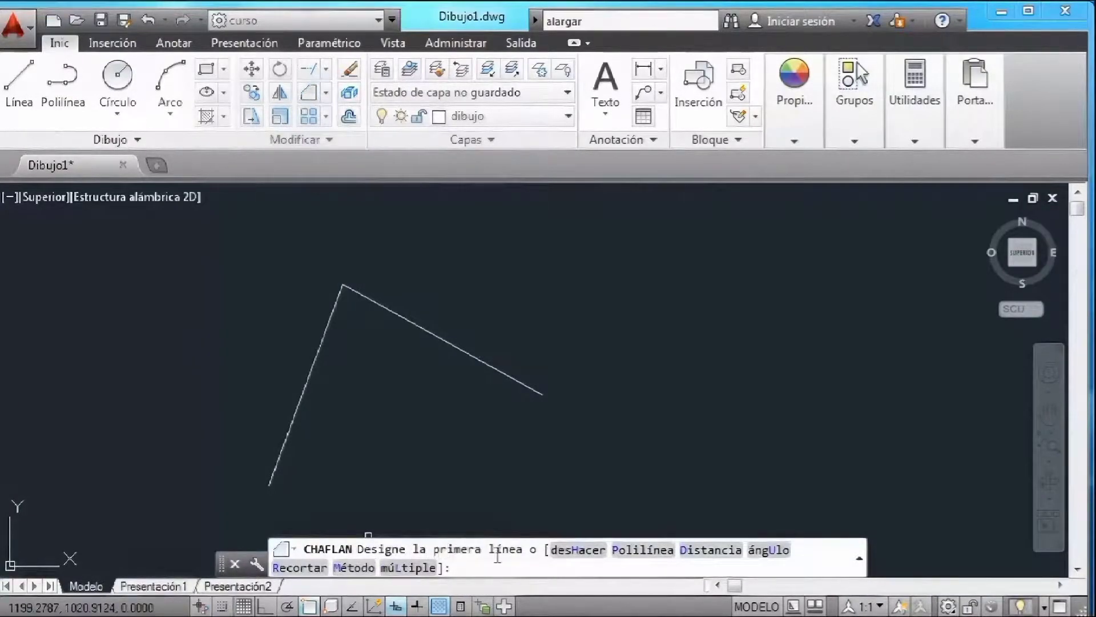
# Set the chamfer distances: the first about 278.7, picked between two points, and the second 100.
pyautogui.click(711, 550)
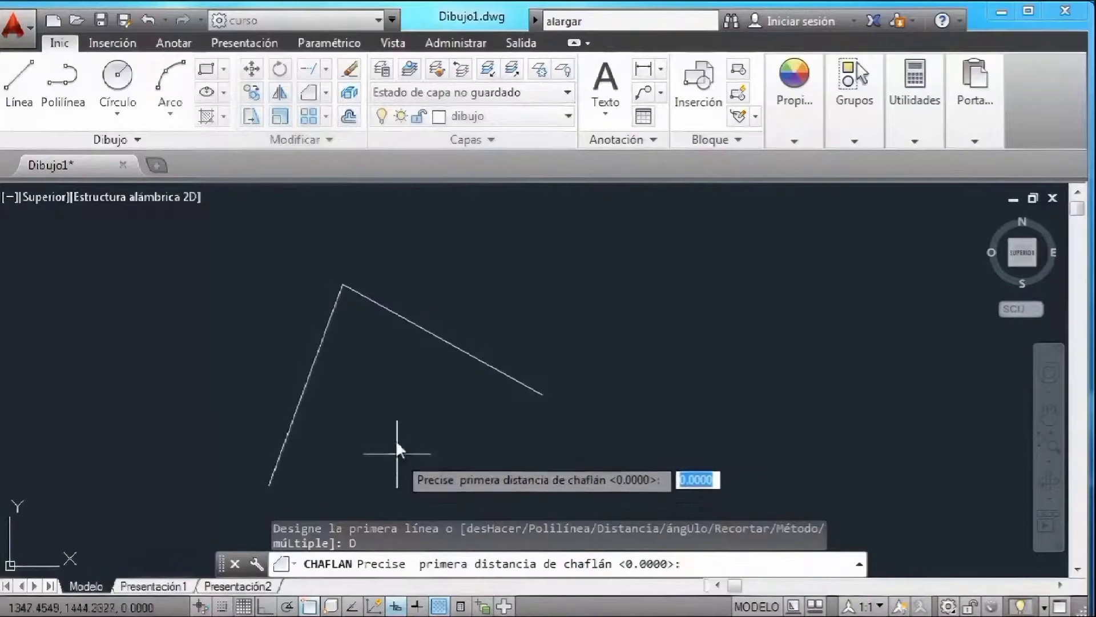
pyautogui.click(349, 270)
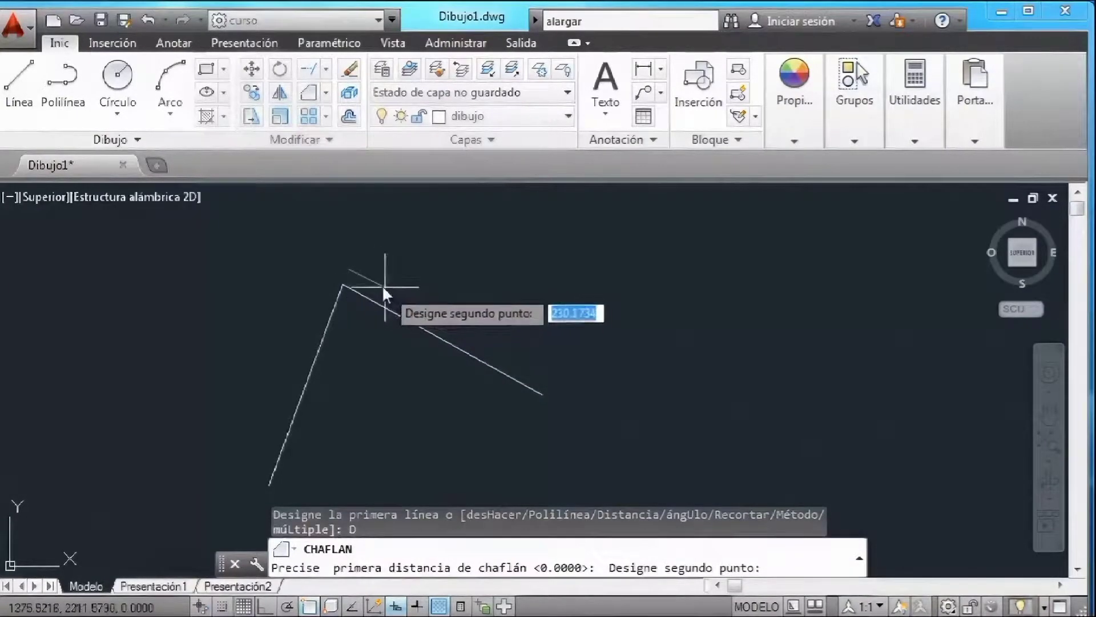
pyautogui.click(397, 293)
pyautogui.write('100')
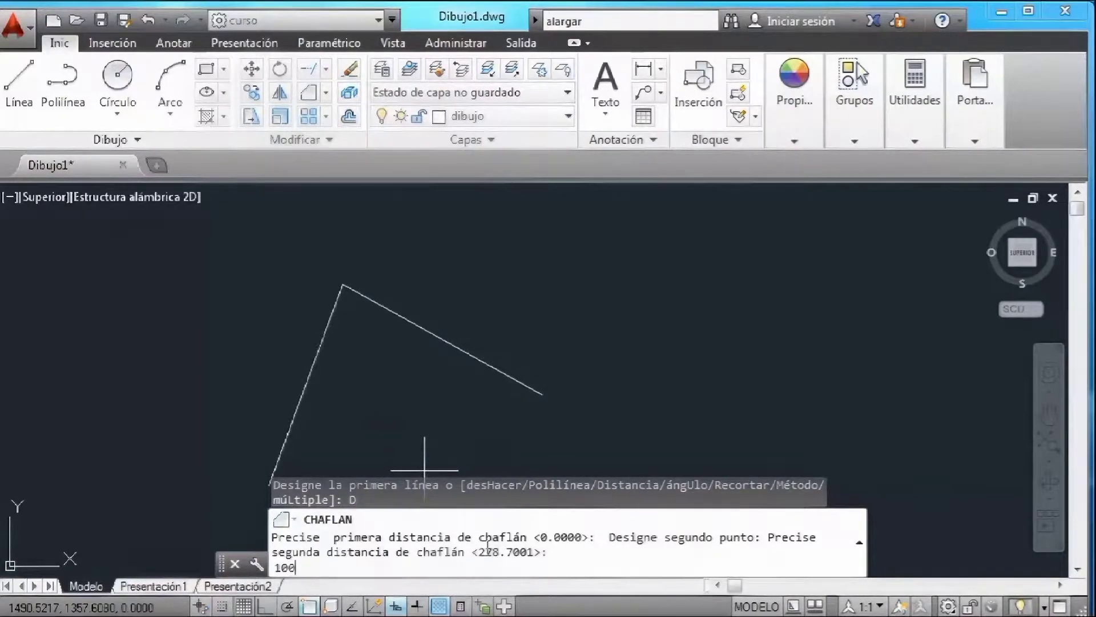
pyautogui.press('Return')
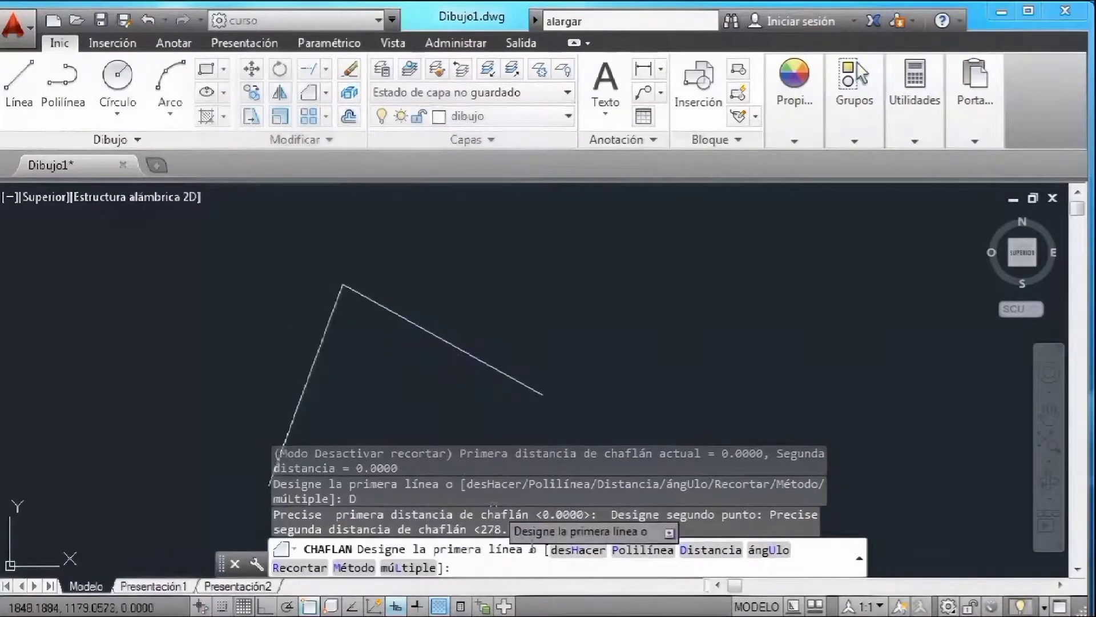
pyautogui.click(378, 304)
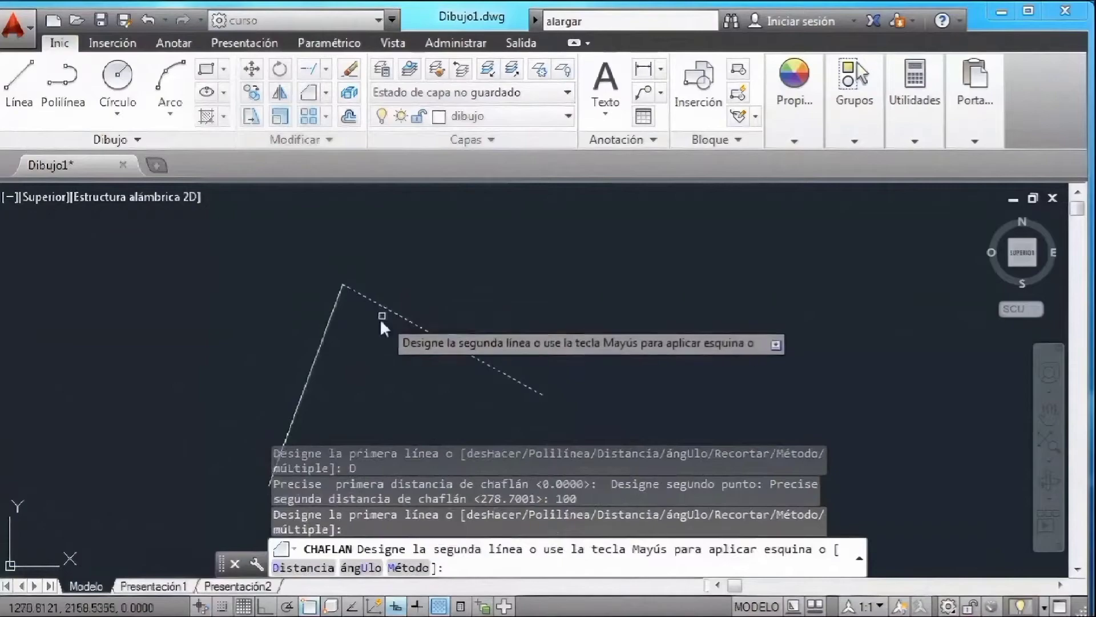
pyautogui.click(330, 328)
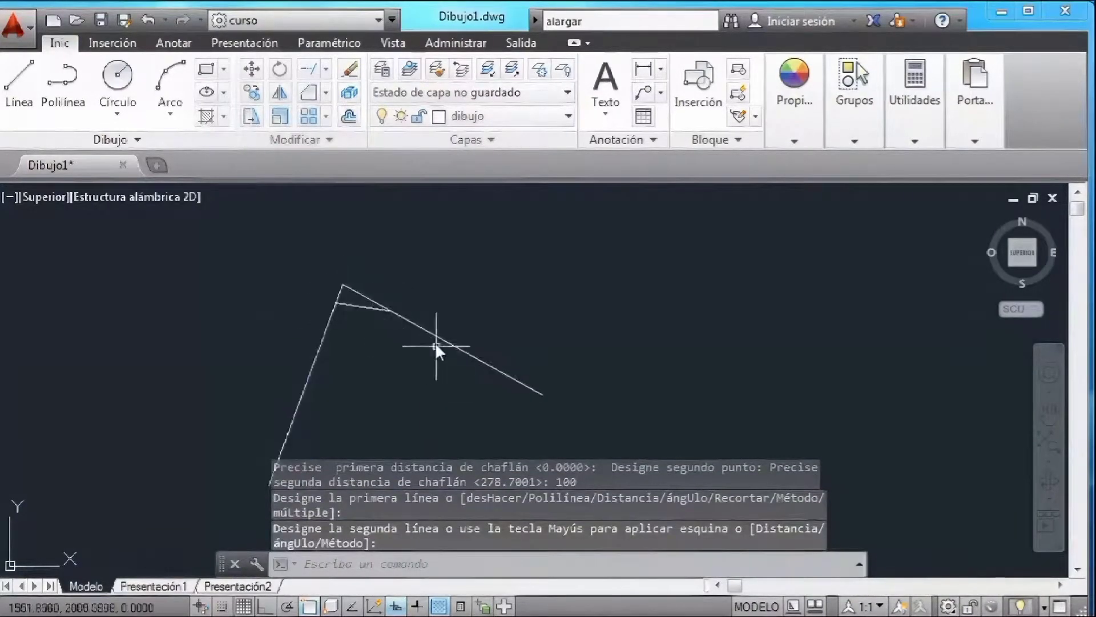
pyautogui.click(362, 306)
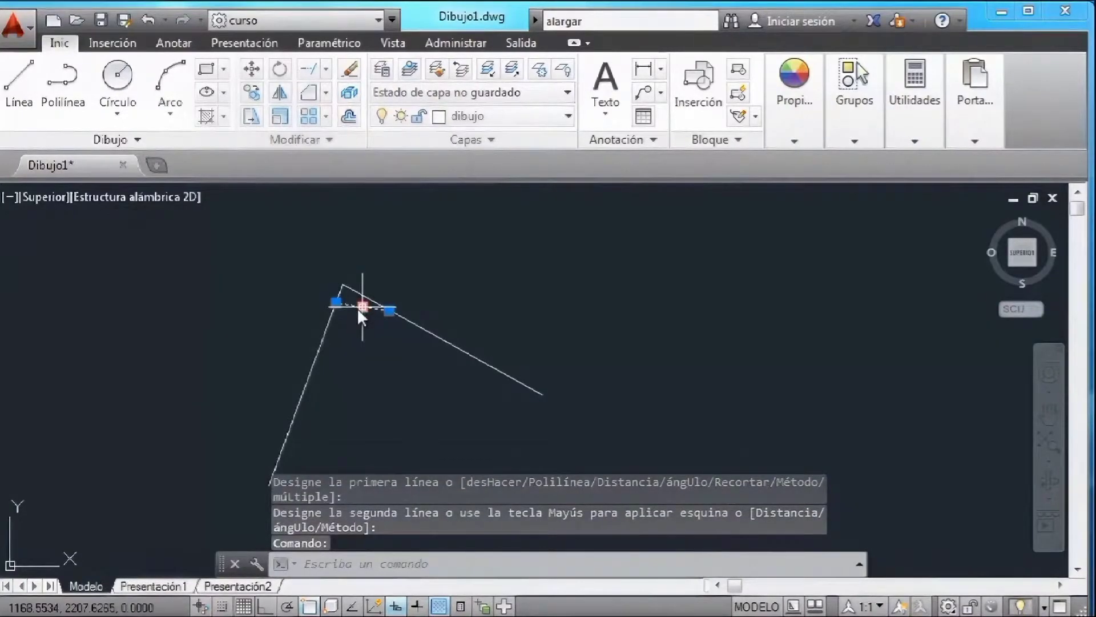
pyautogui.press('Delete')
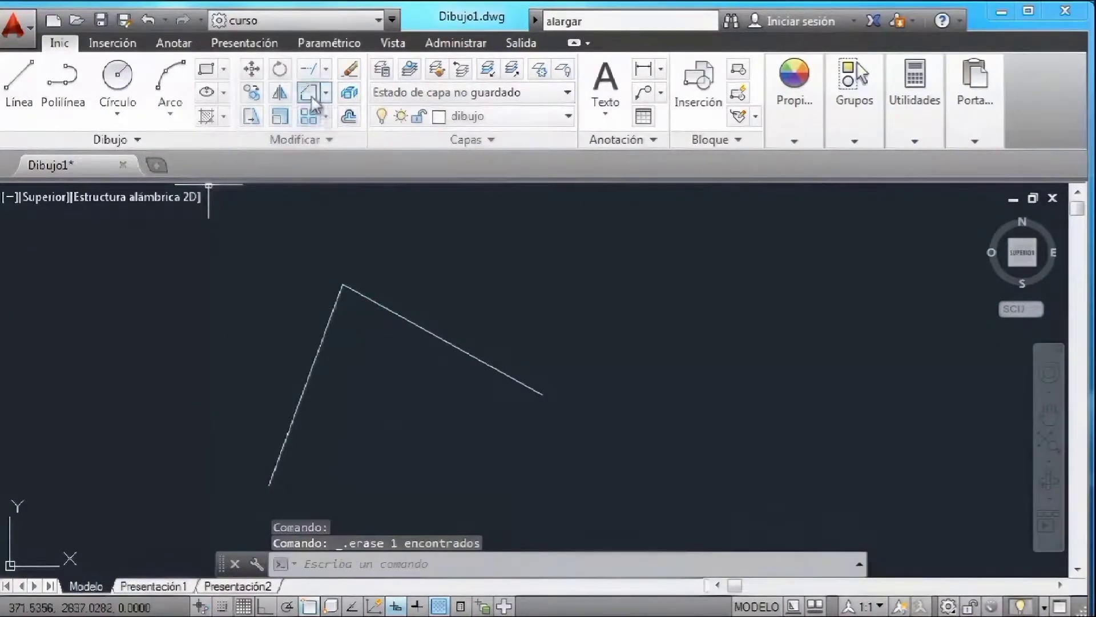
# Rerun Chamfer with Recortar trim mode on, keeping distances 278.7001 and 100.
pyautogui.click(312, 93)
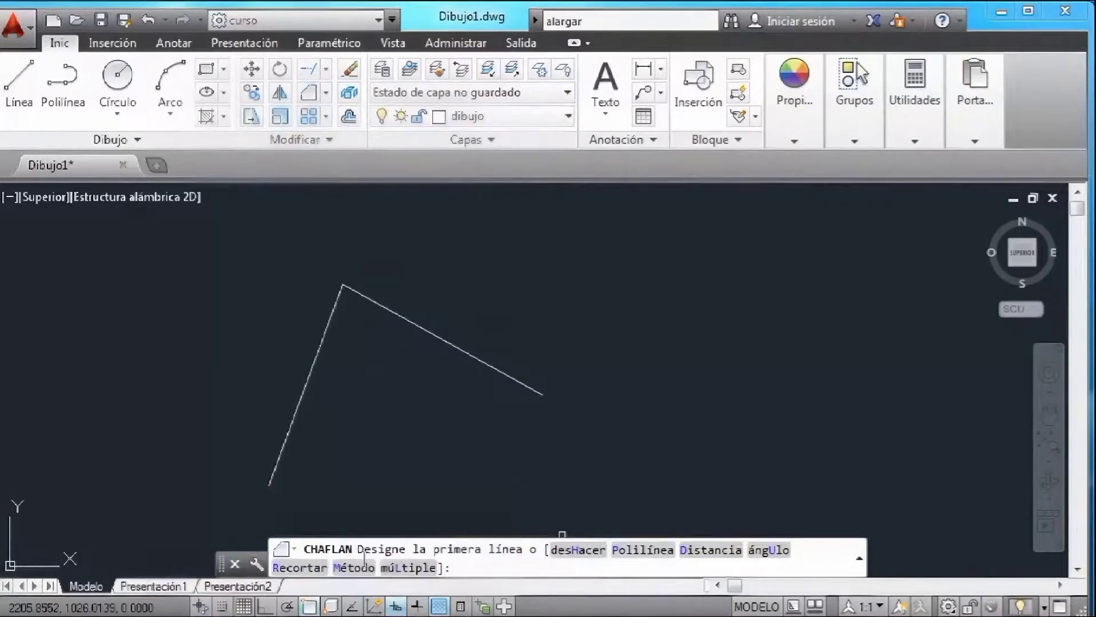
pyautogui.click(295, 569)
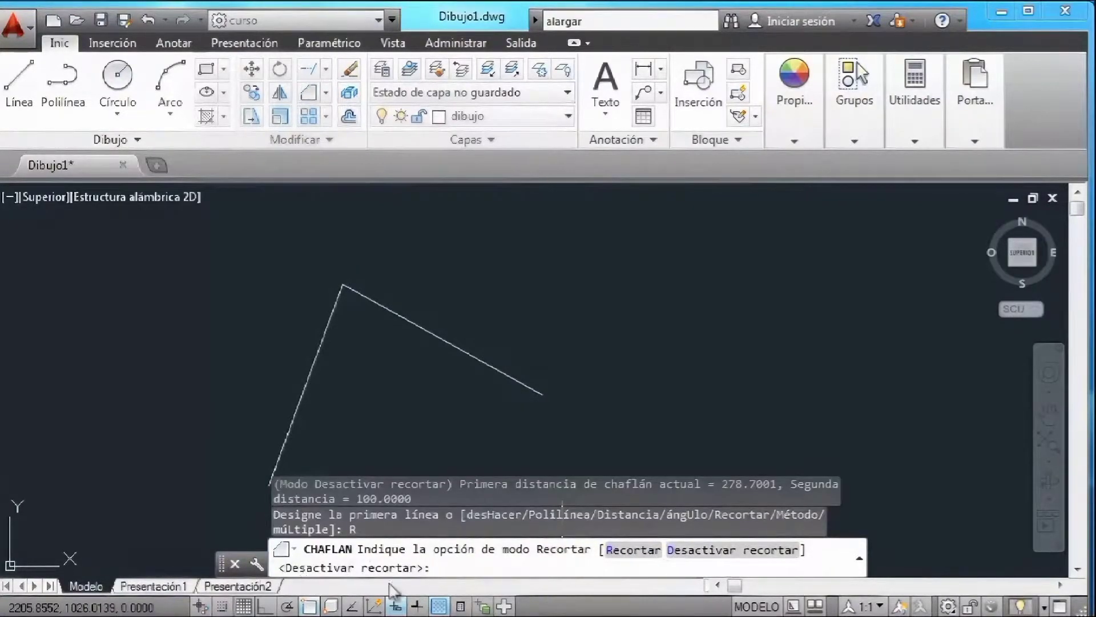
pyautogui.click(633, 550)
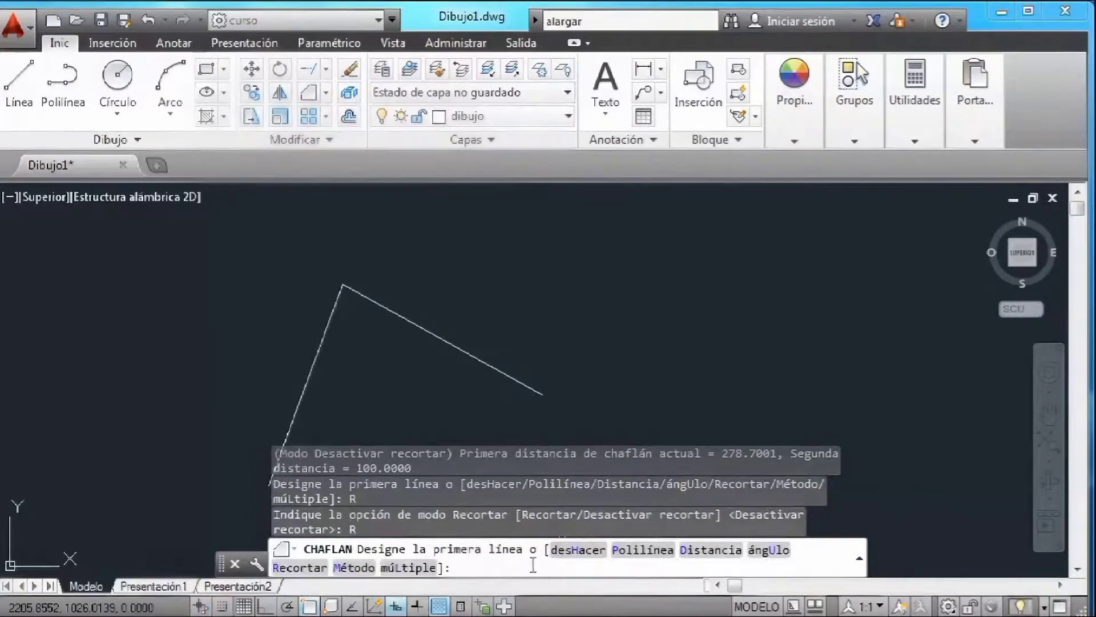
pyautogui.click(702, 550)
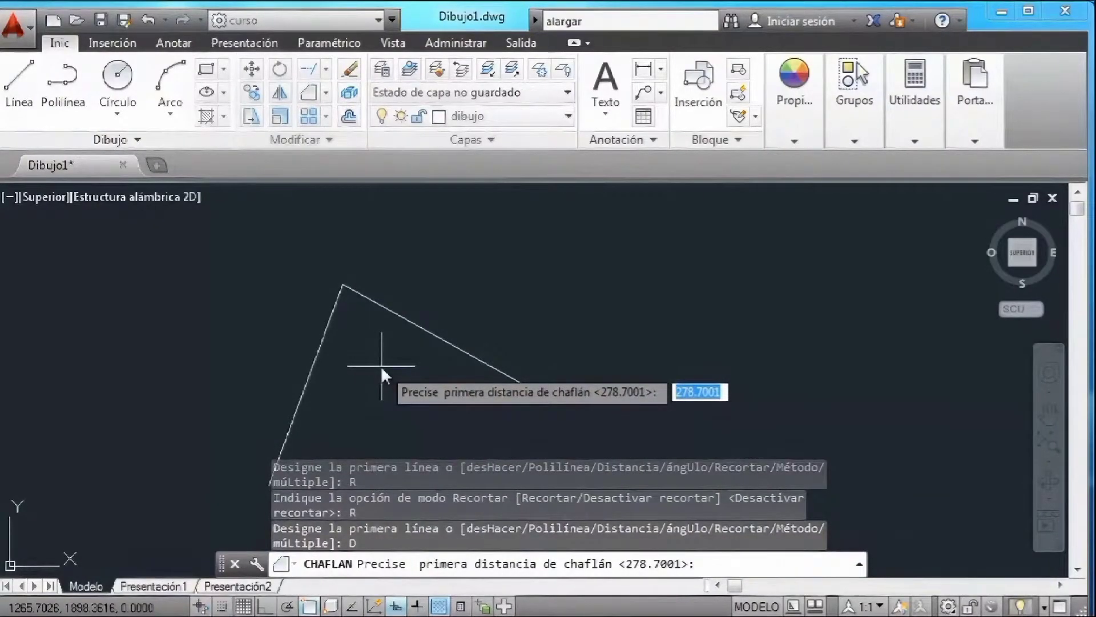
pyautogui.write('100')
pyautogui.press('Return')
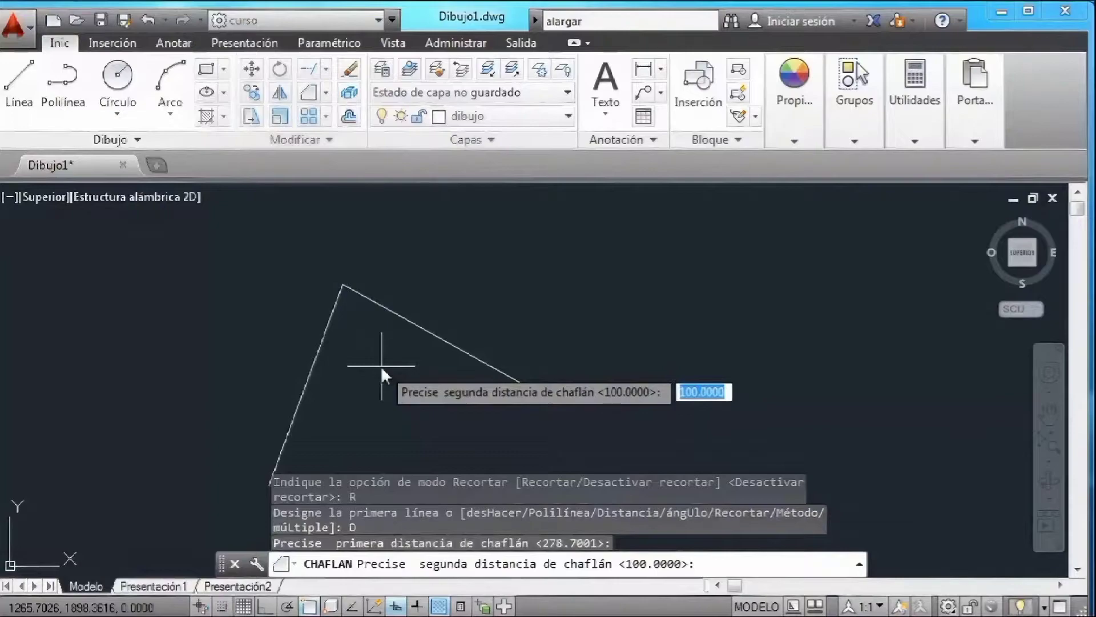
pyautogui.press('Return')
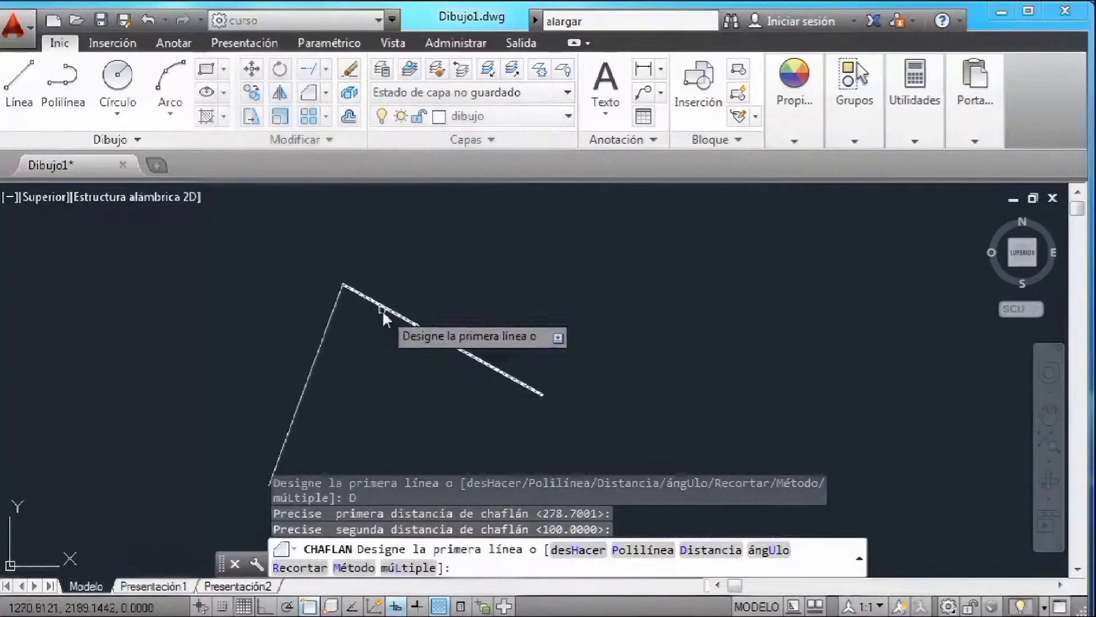
# Chamfer the top corner by picking the upper-right line, then the left line.
pyautogui.click(382, 310)
pyautogui.click(326, 333)
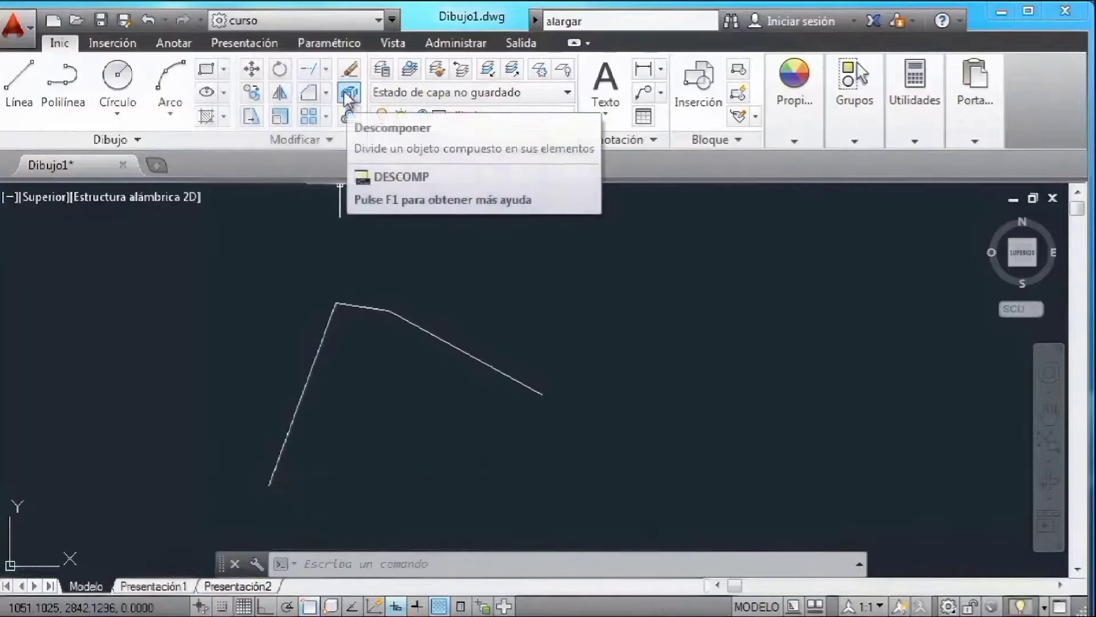
# Draw a five-vertex Polilínea right of the chamfered lines and close it with C.
pyautogui.click(63, 85)
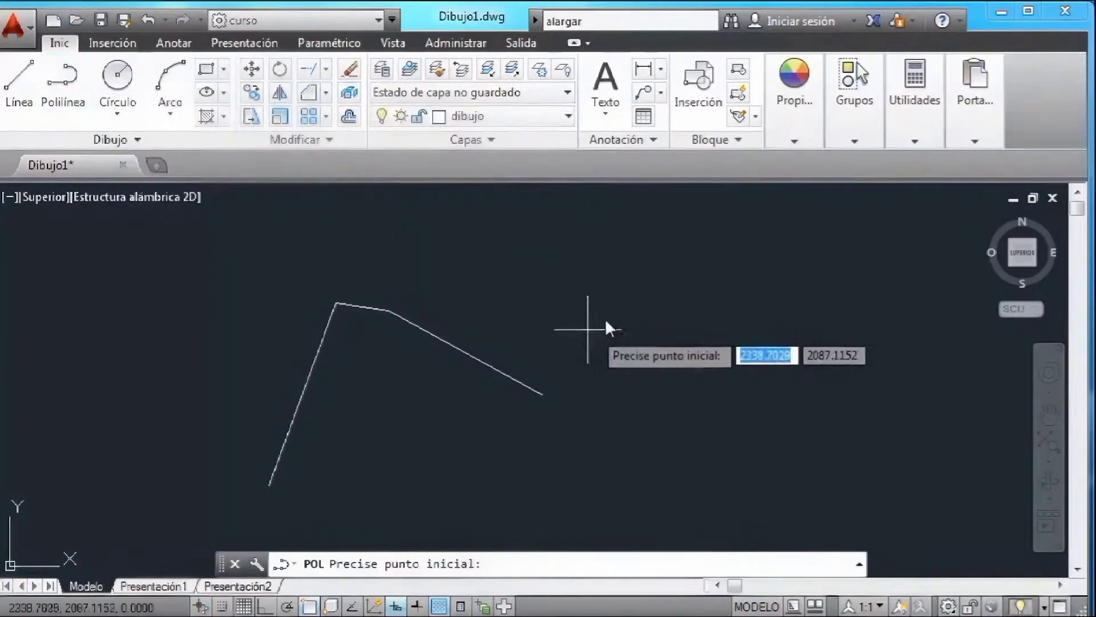
pyautogui.click(595, 299)
pyautogui.click(754, 252)
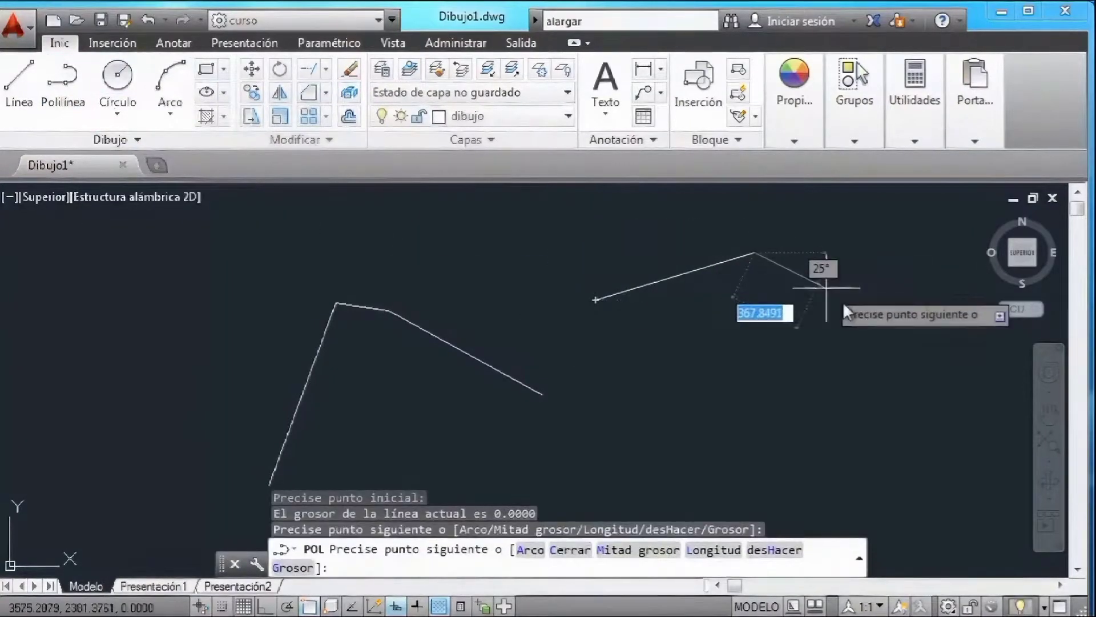
pyautogui.click(872, 323)
pyautogui.click(763, 416)
pyautogui.click(615, 400)
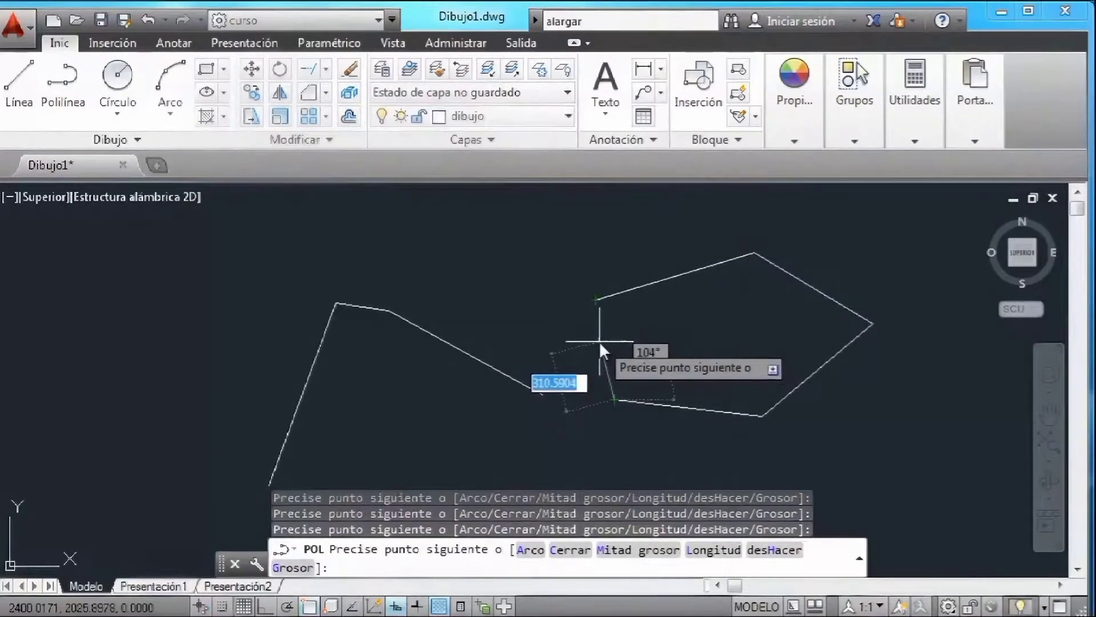
pyautogui.write('c')
pyautogui.press('Return')
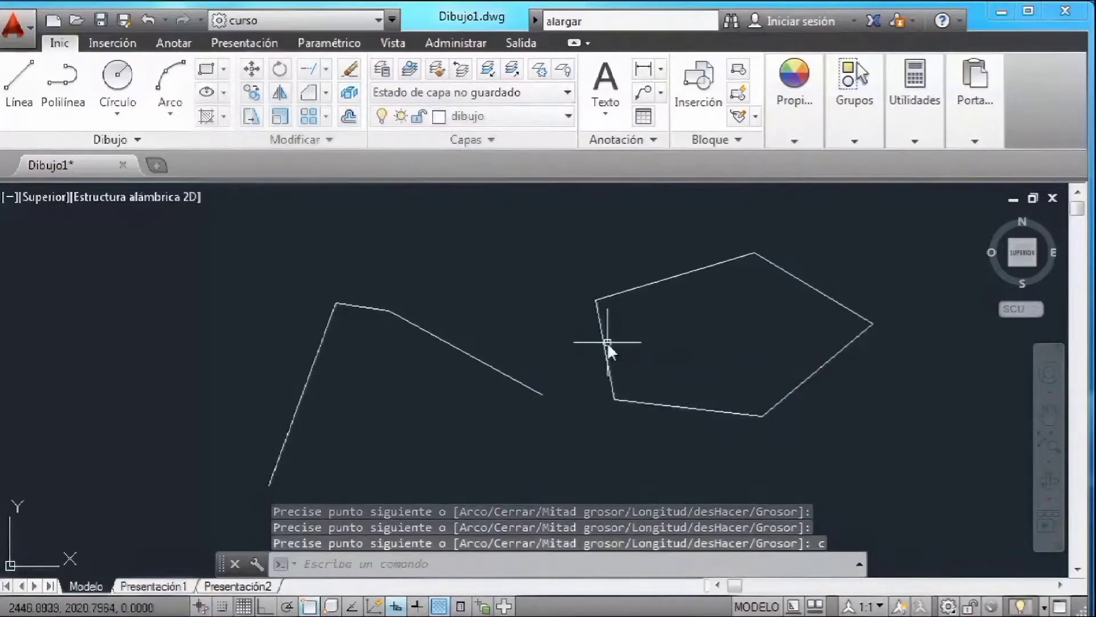
# Explode the pentagon with Descomponer, then check that its left and top edges select separately.
pyautogui.click(350, 93)
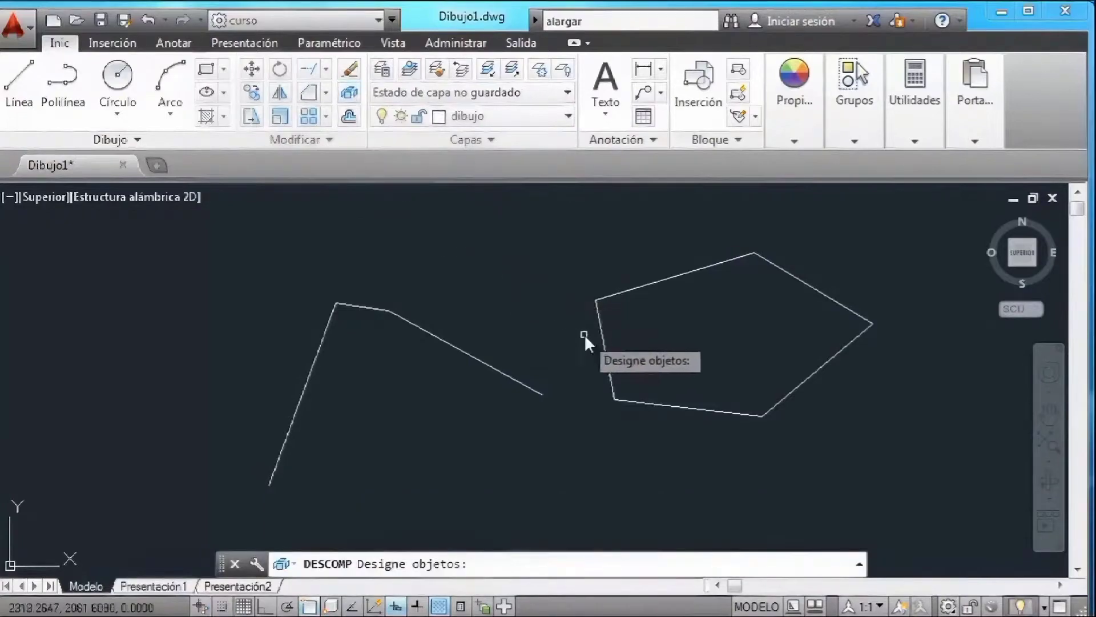
pyautogui.click(601, 333)
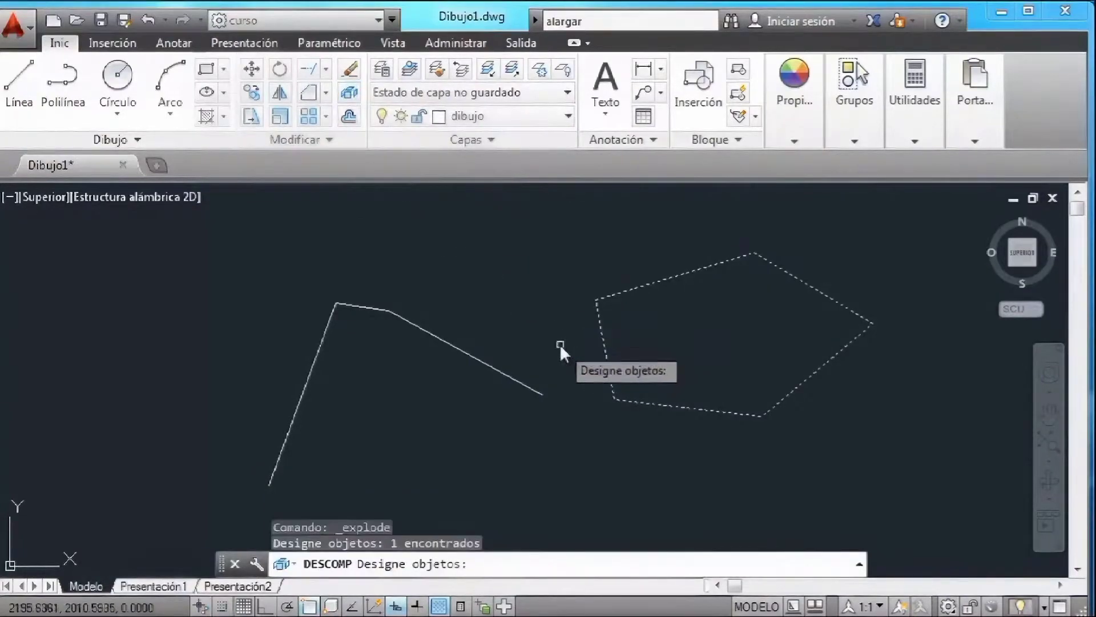
pyautogui.press('Return')
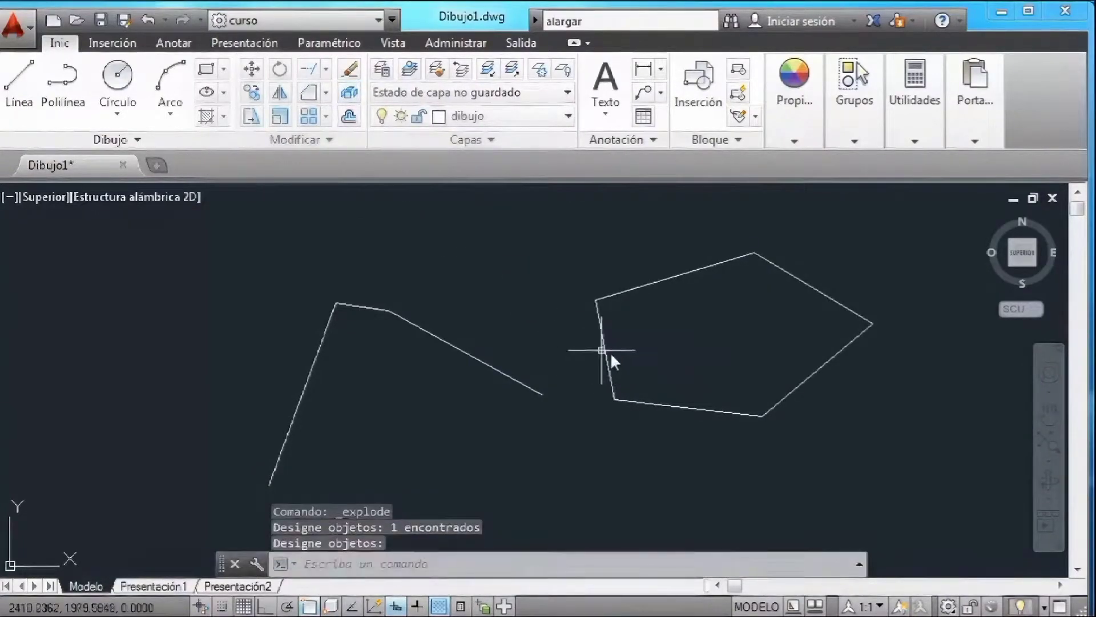
pyautogui.click(606, 351)
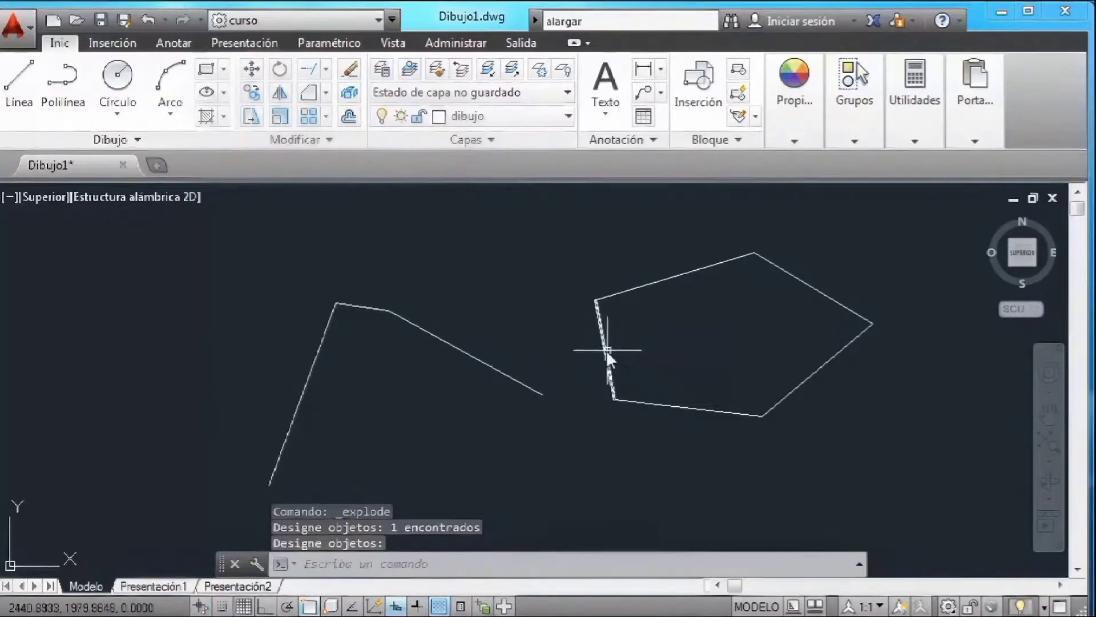
pyautogui.click(648, 284)
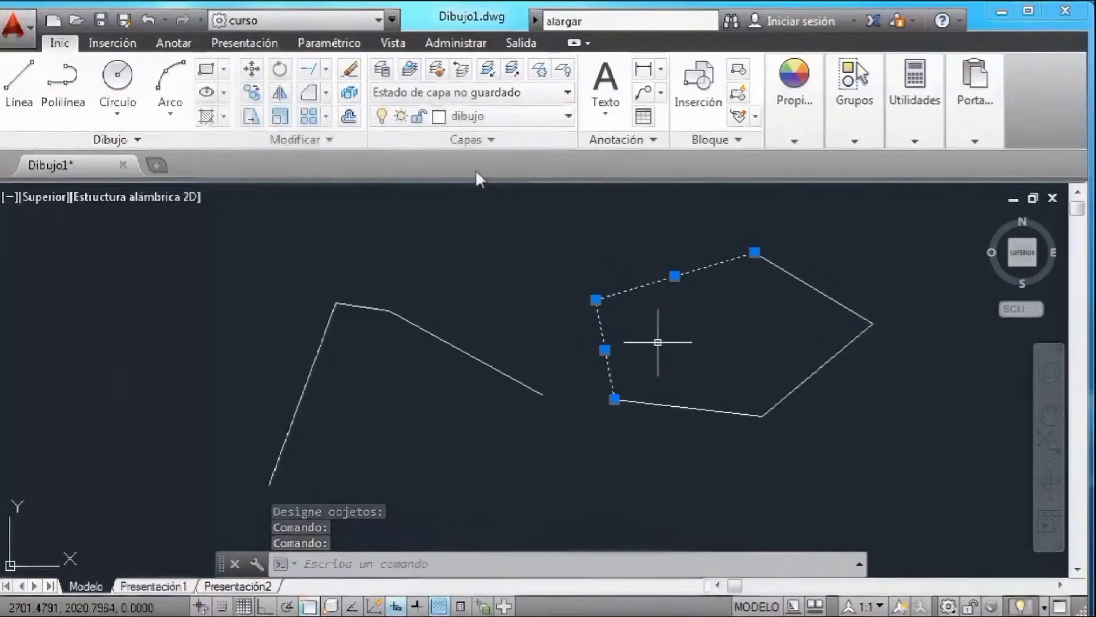
pyautogui.press('Delete')
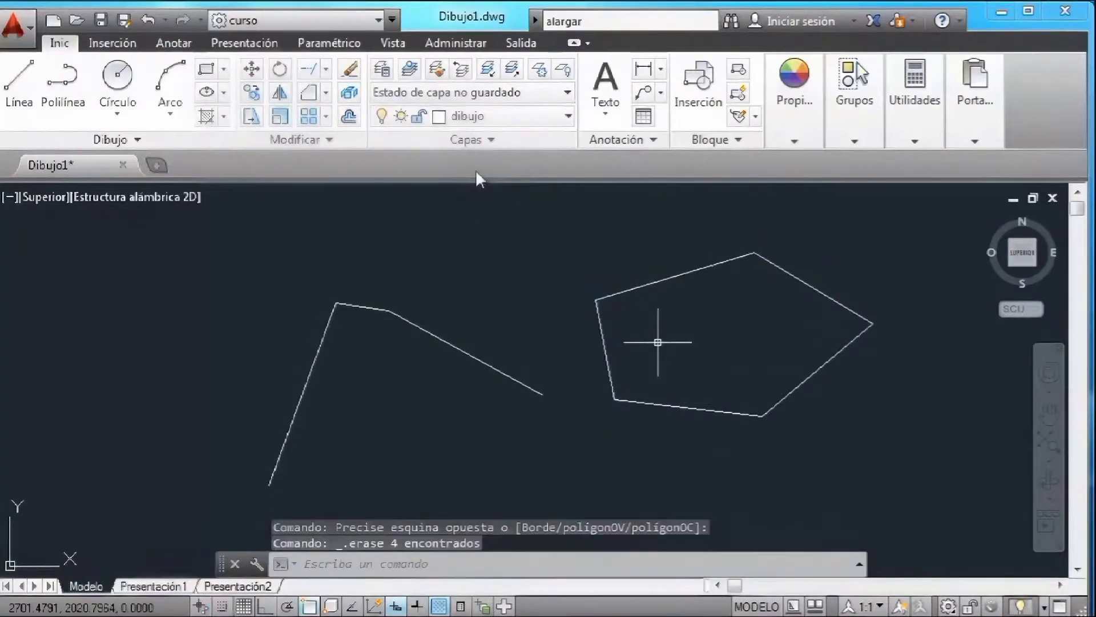
# Draw a rectangle on the left side of the drawing.
pyautogui.click(203, 76)
pyautogui.click(103, 309)
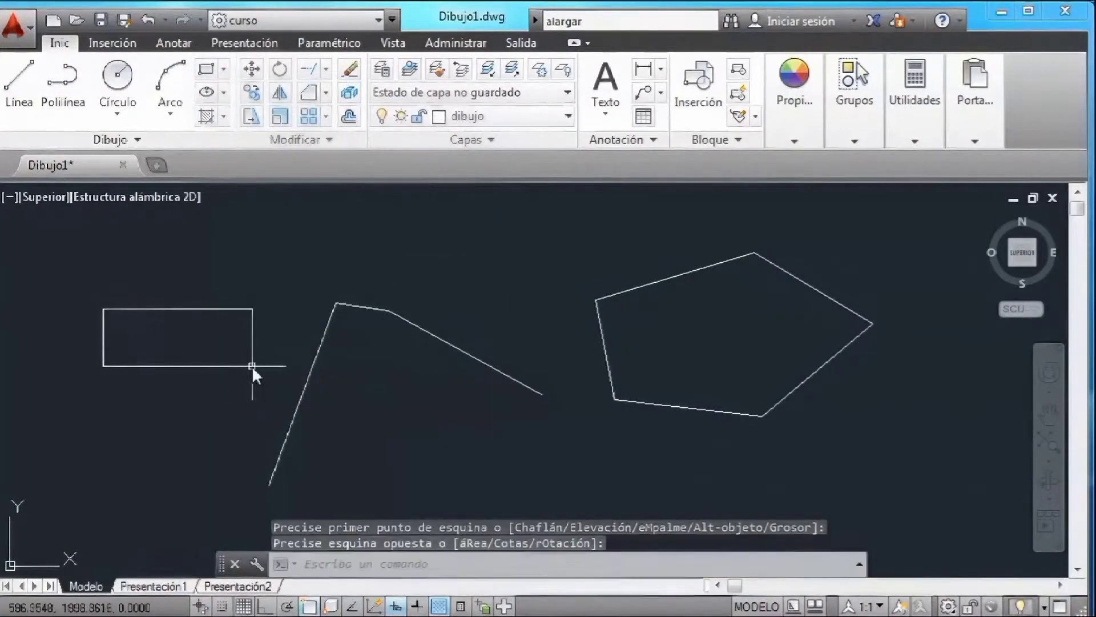
pyautogui.click(252, 365)
# Explode the rectangle with Descomponer and confirm its right edge selects on its own.
pyautogui.click(349, 92)
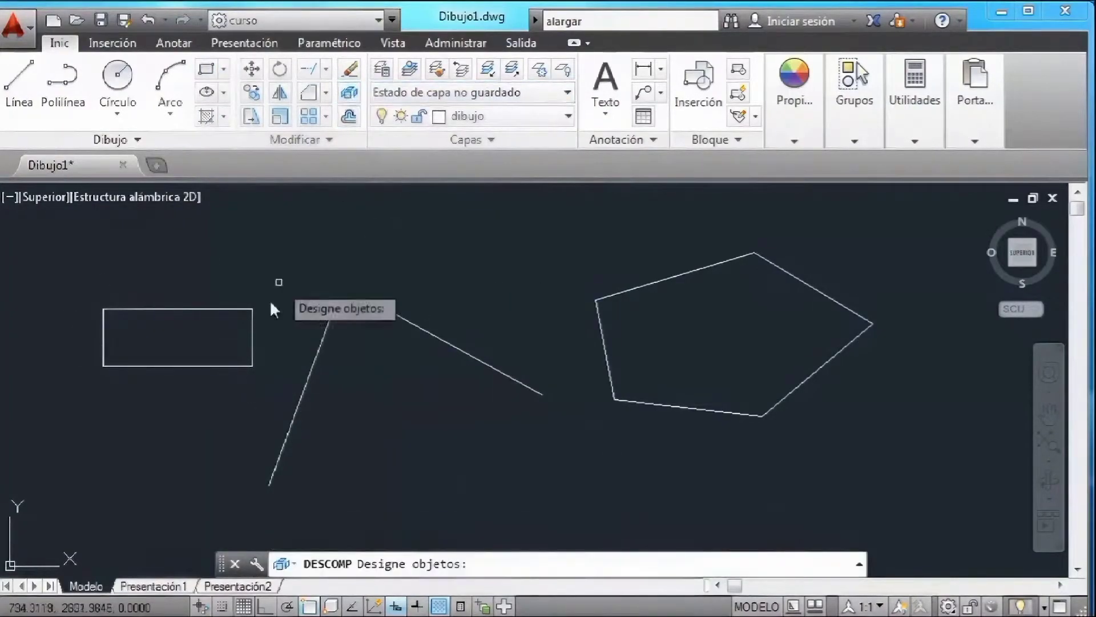
pyautogui.click(253, 324)
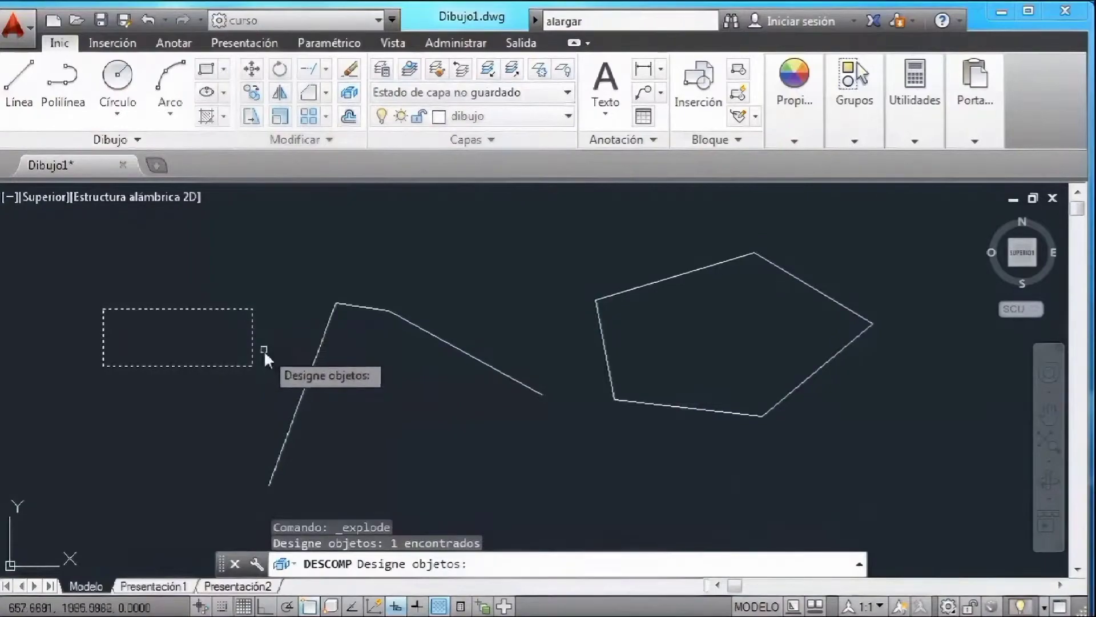
pyautogui.press('Return')
pyautogui.press('Return')
pyautogui.click(252, 340)
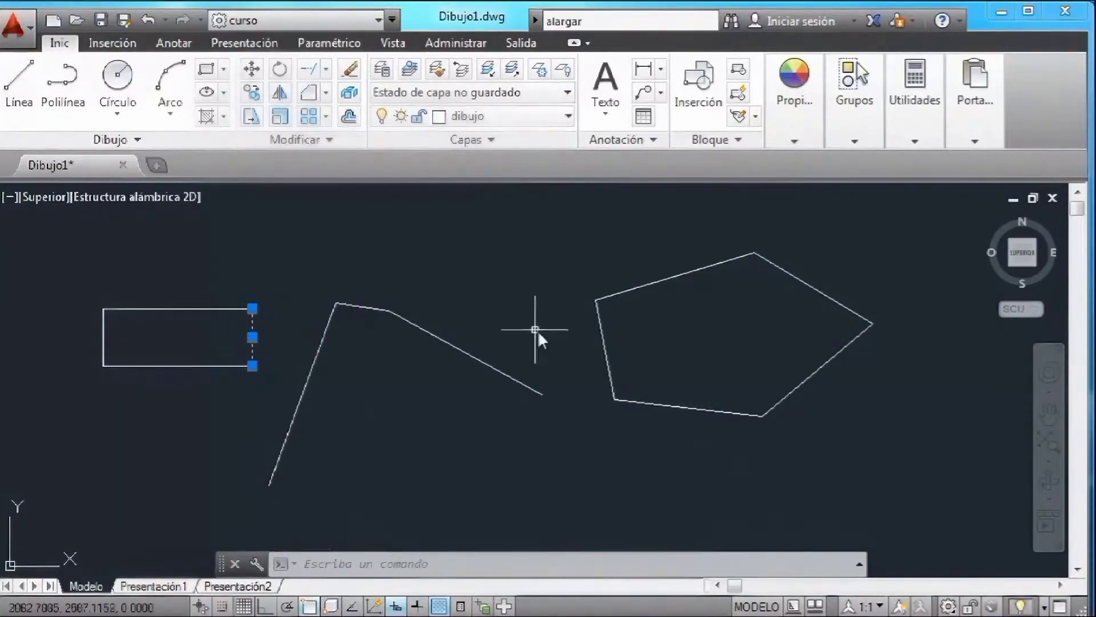
pyautogui.click(80, 272)
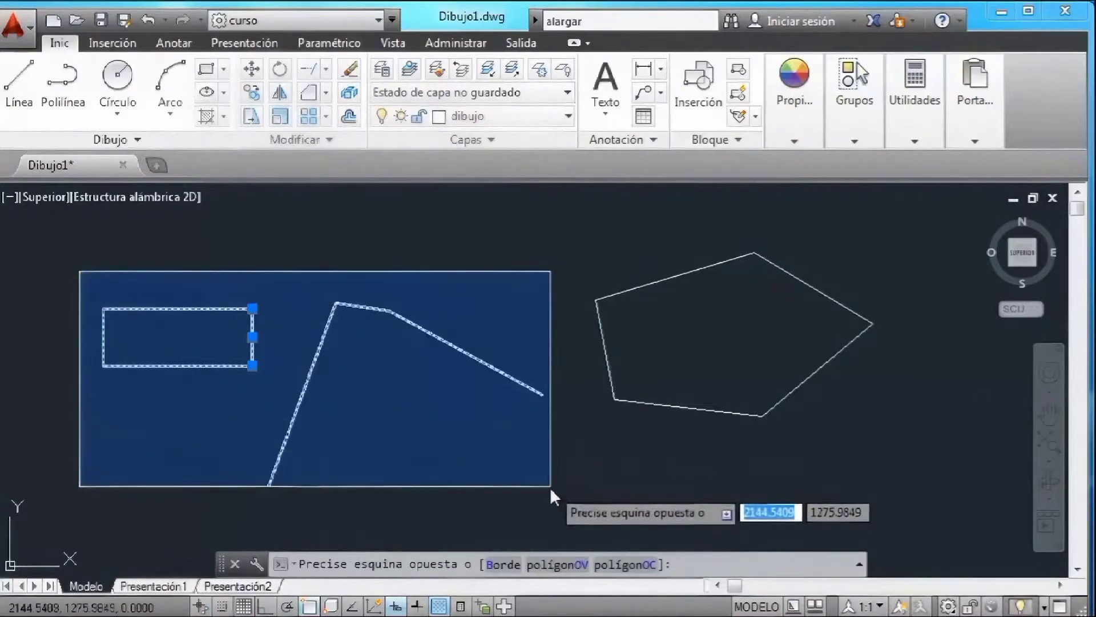
# Erase the rectangle and chamfered lines (7 objects), then pan to centre the pentagon.
pyautogui.click(552, 491)
pyautogui.press('Delete')
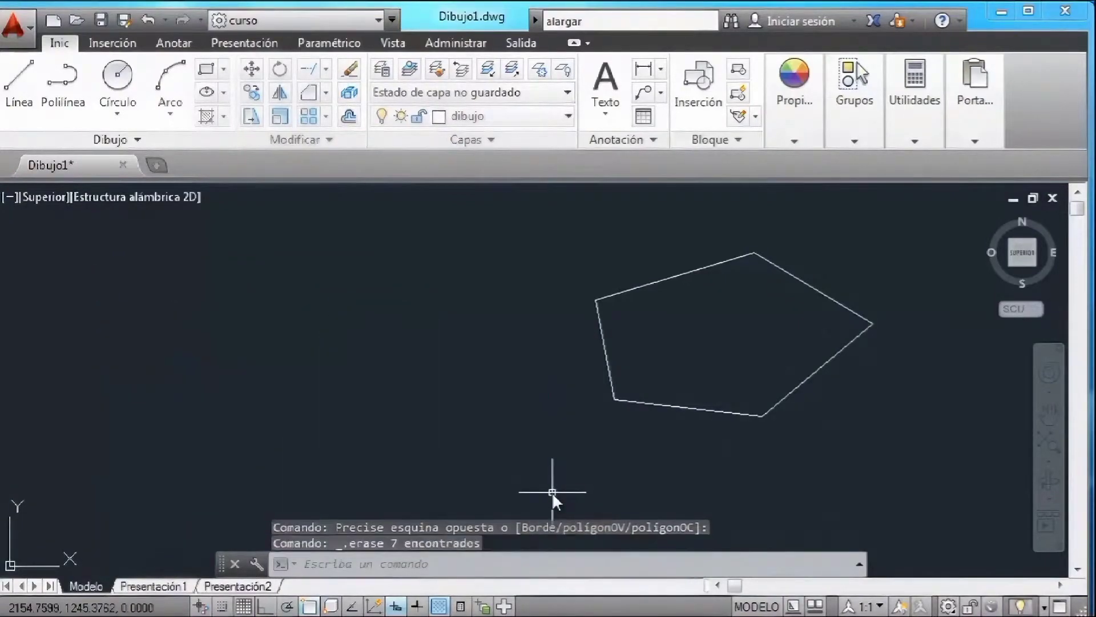
pyautogui.moveTo(1058, 585); pyautogui.dragTo(1058, 586)
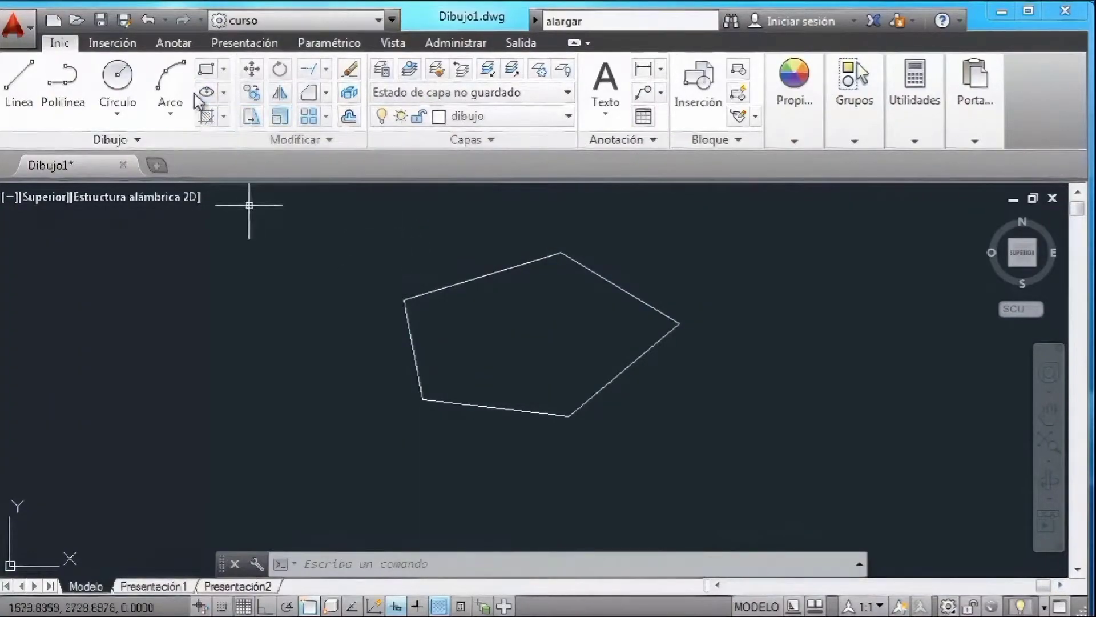
# Scale all five pentagon segments by 0.8 with Escala, based at the lower-left endpoint.
pyautogui.click(280, 116)
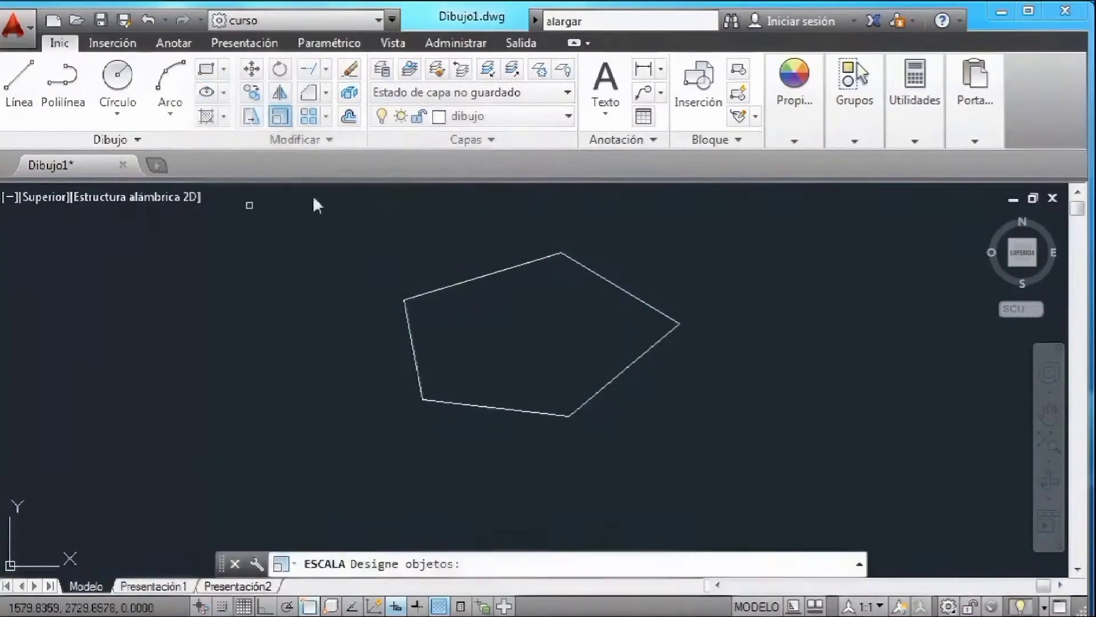
pyautogui.click(384, 248)
pyautogui.click(694, 437)
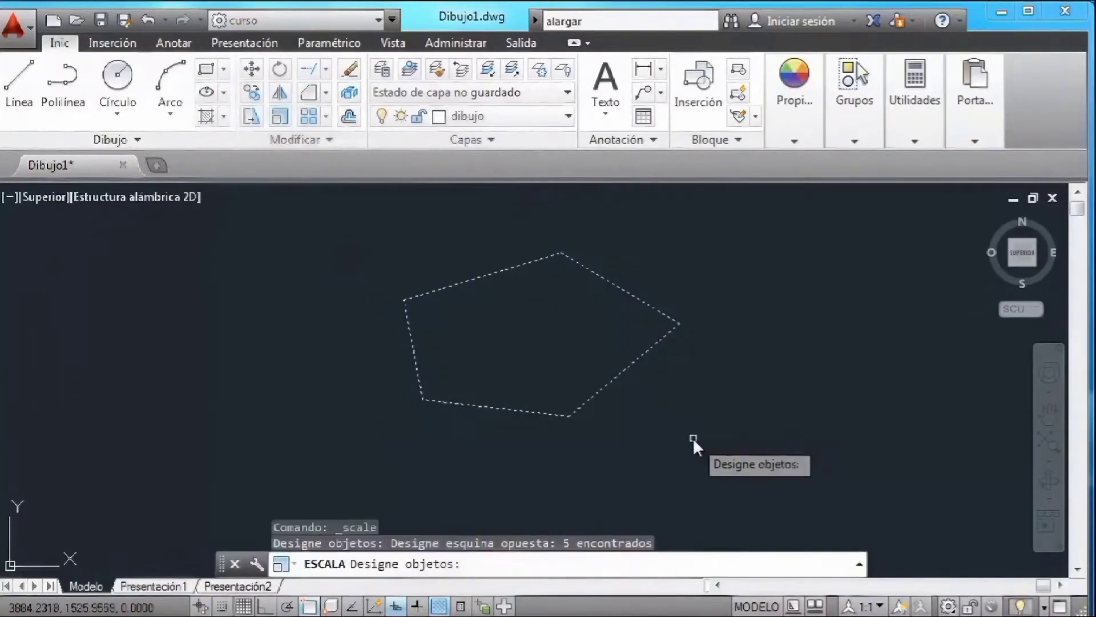
pyautogui.press('Return')
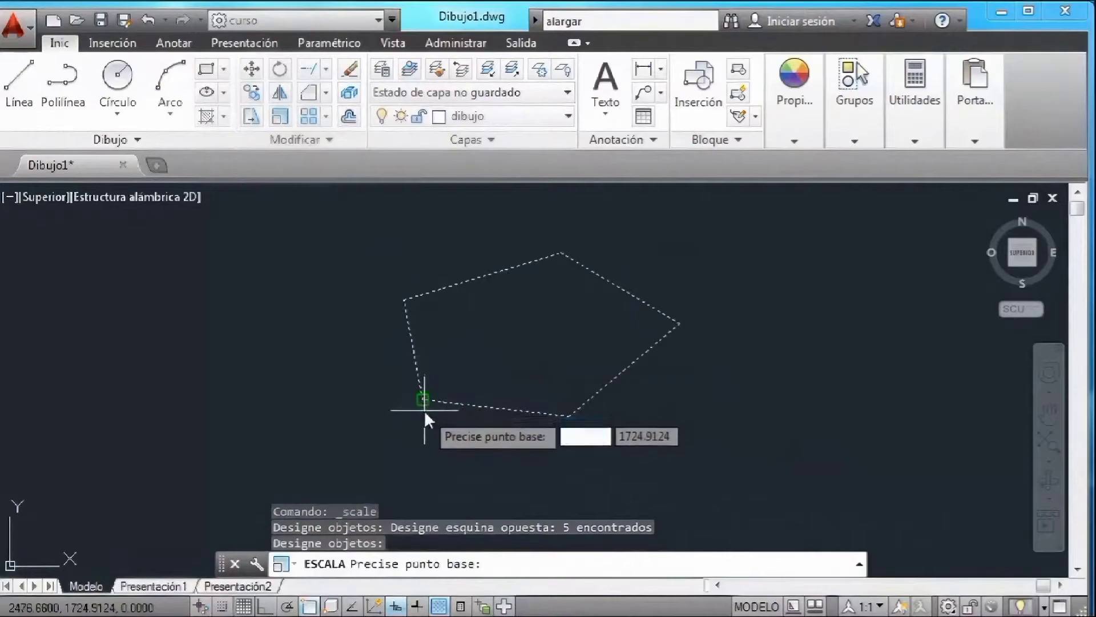
pyautogui.click(426, 403)
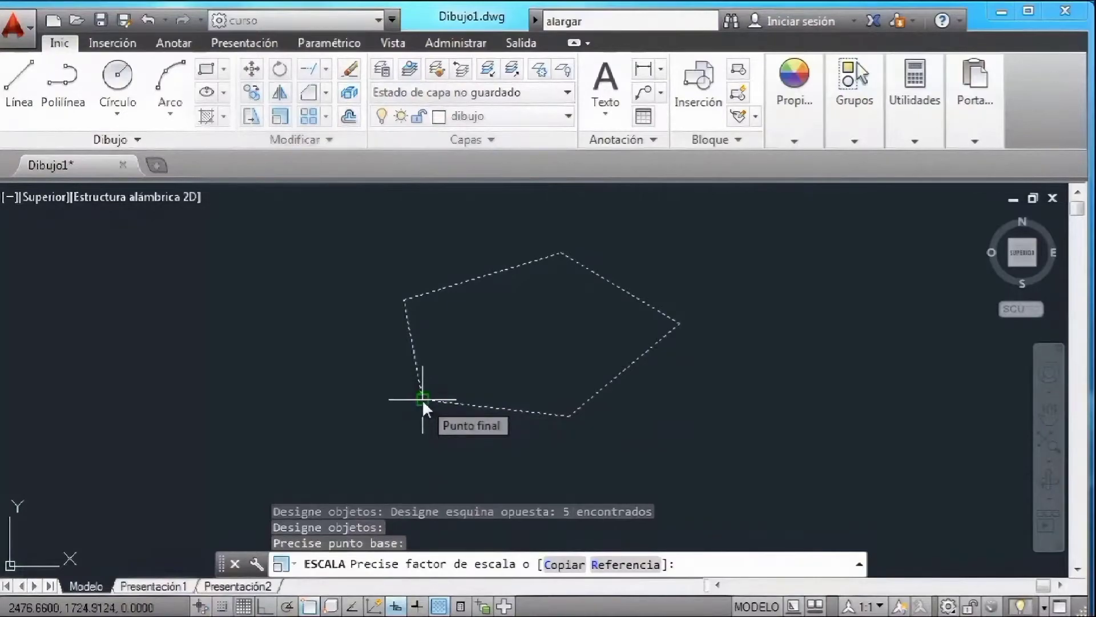
pyautogui.write('.8')
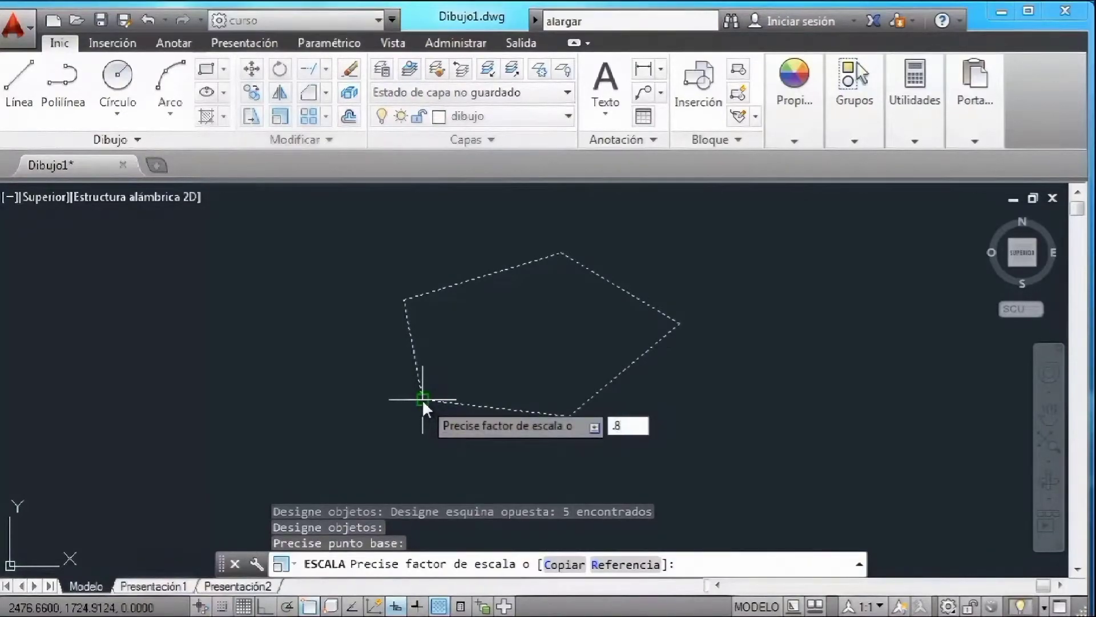
pyautogui.press('Return')
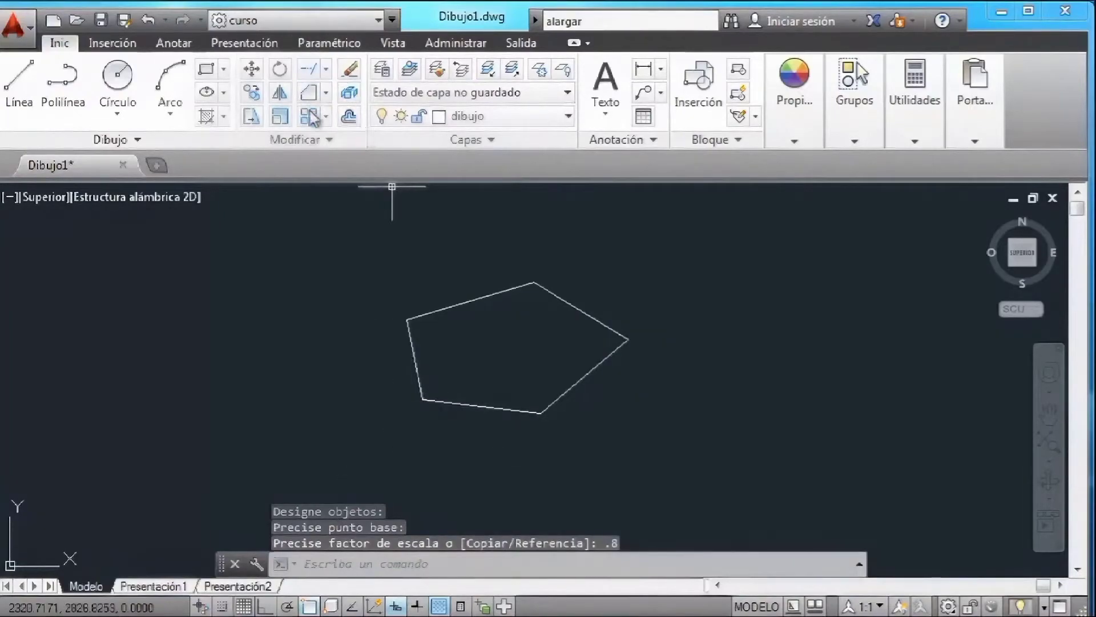
# Scale the window-selected pentagon by 1.1 with Escala, based at its lower-left vertex.
pyautogui.click(283, 127)
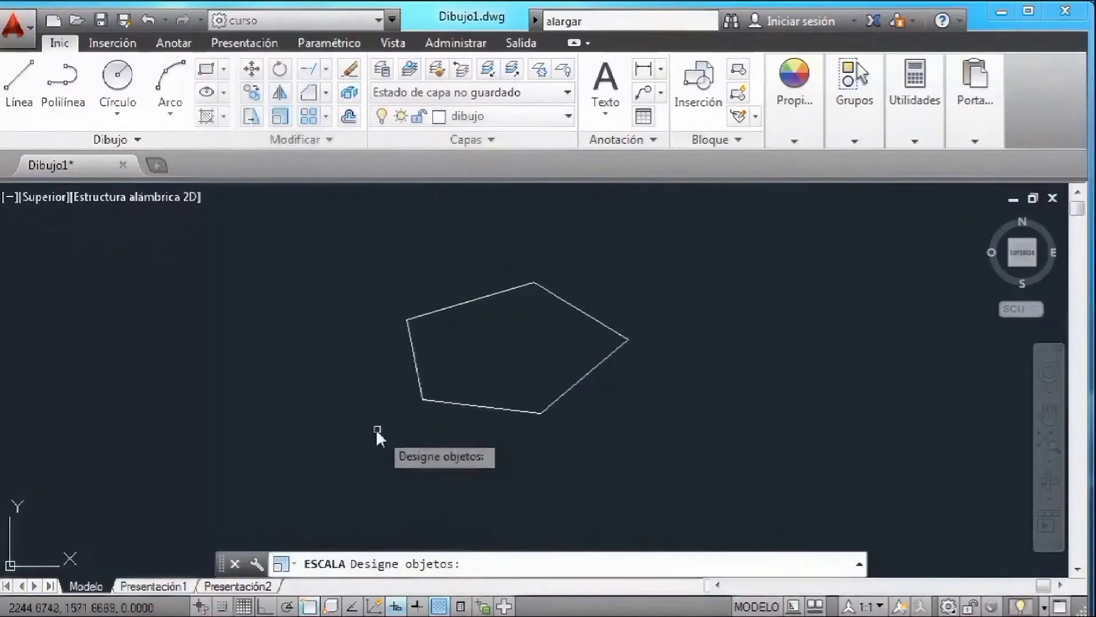
pyautogui.click(375, 452)
pyautogui.click(661, 279)
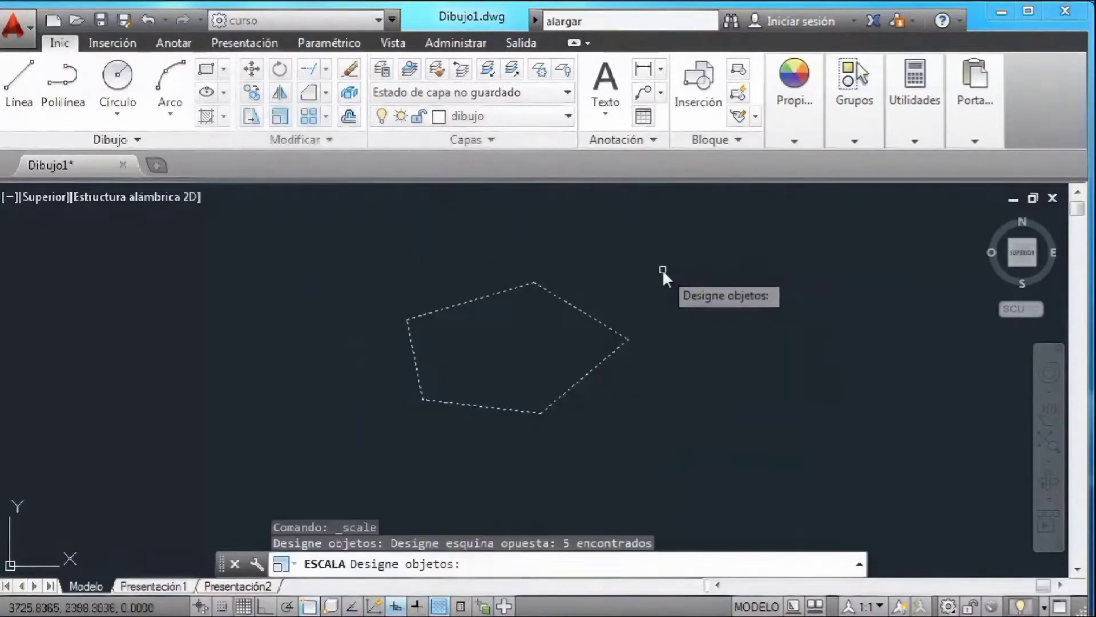
pyautogui.press('Return')
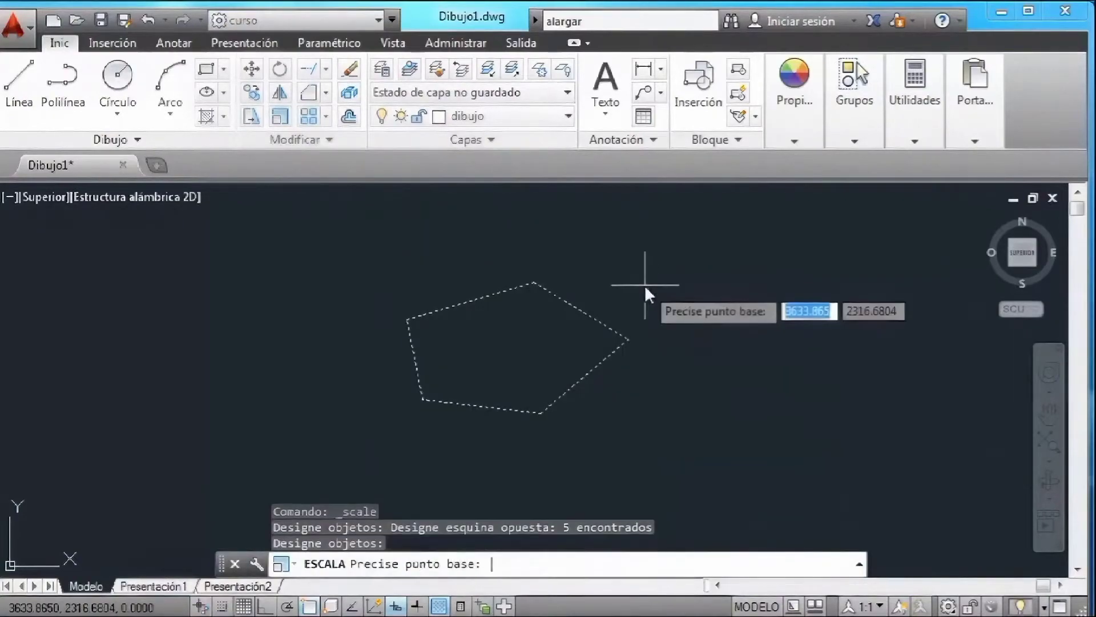
pyautogui.click(423, 396)
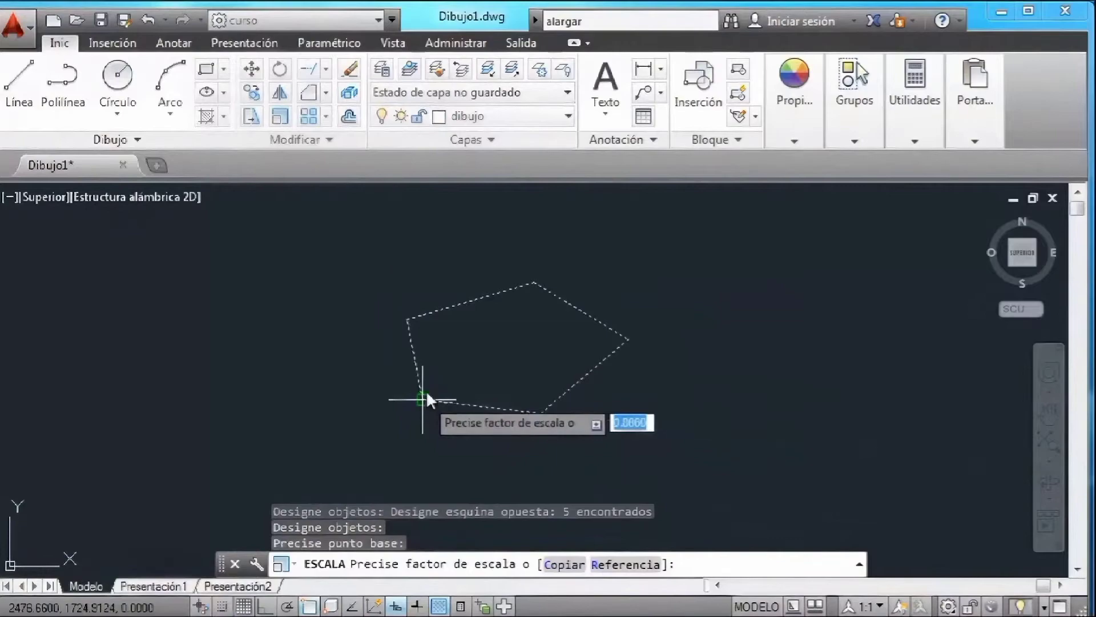
pyautogui.write('1.1')
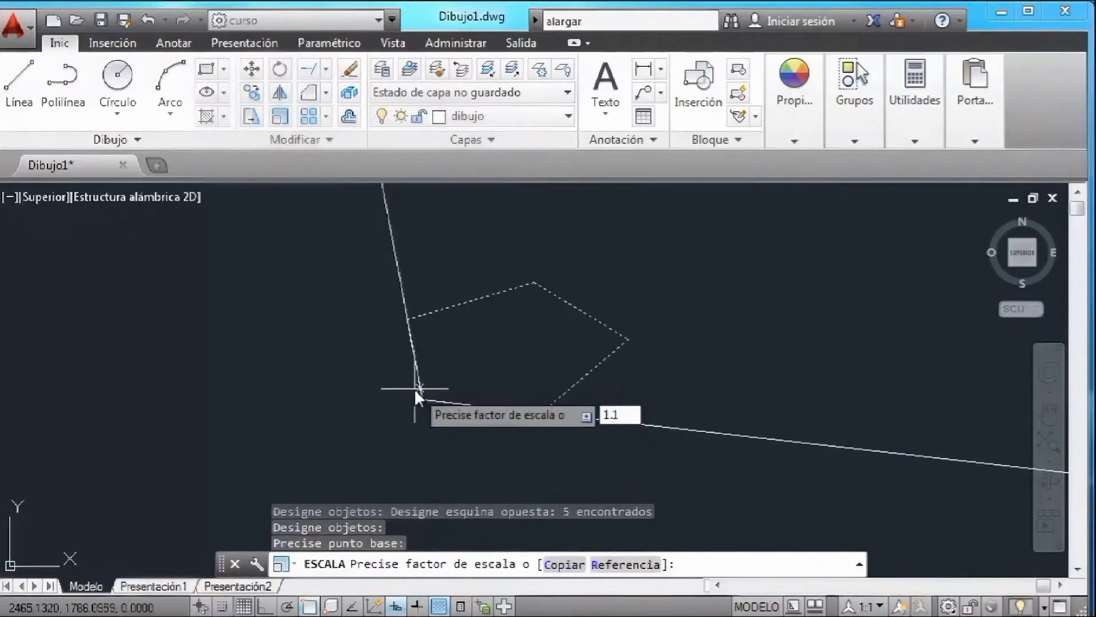
pyautogui.press('Return')
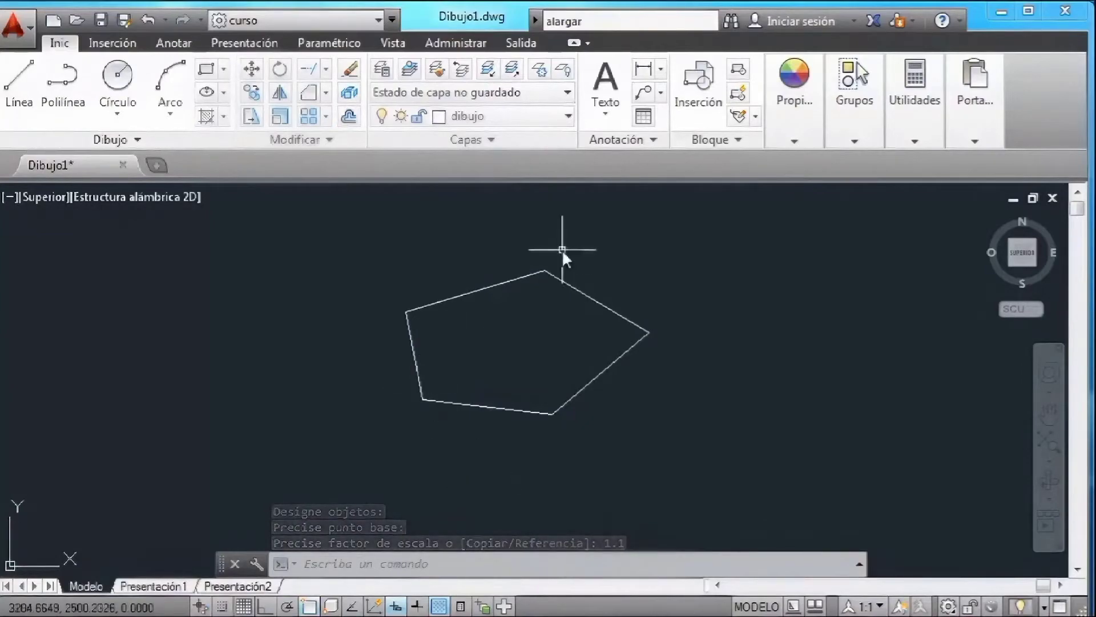
pyautogui.click(915, 141)
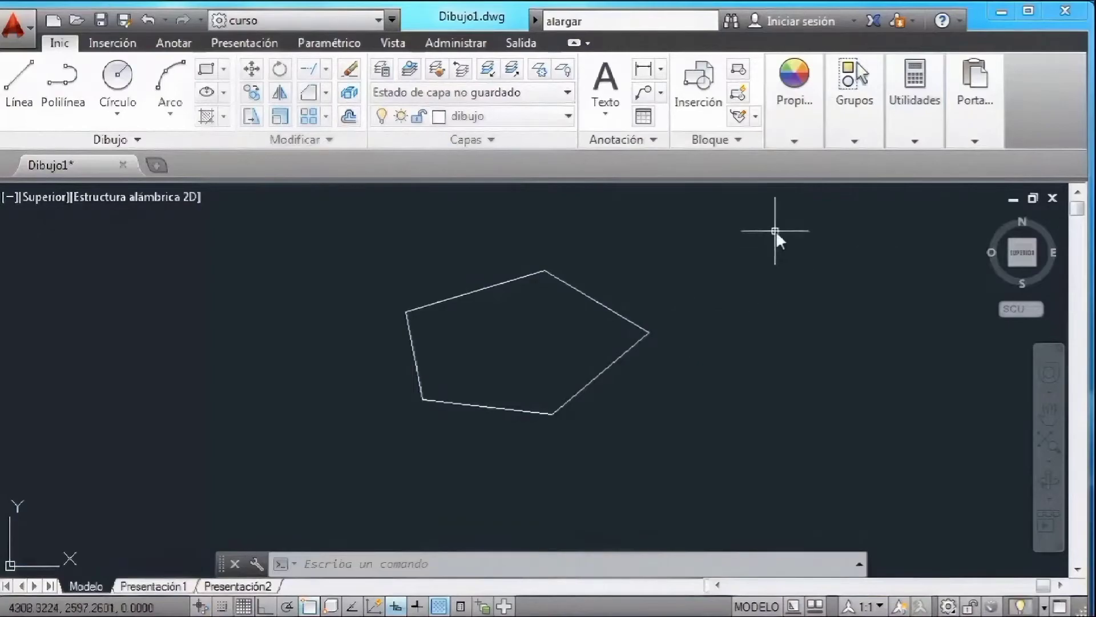
# Measure the distance between the pentagon's two bottom vertices, reading 678.7614.
pyautogui.click(907, 143)
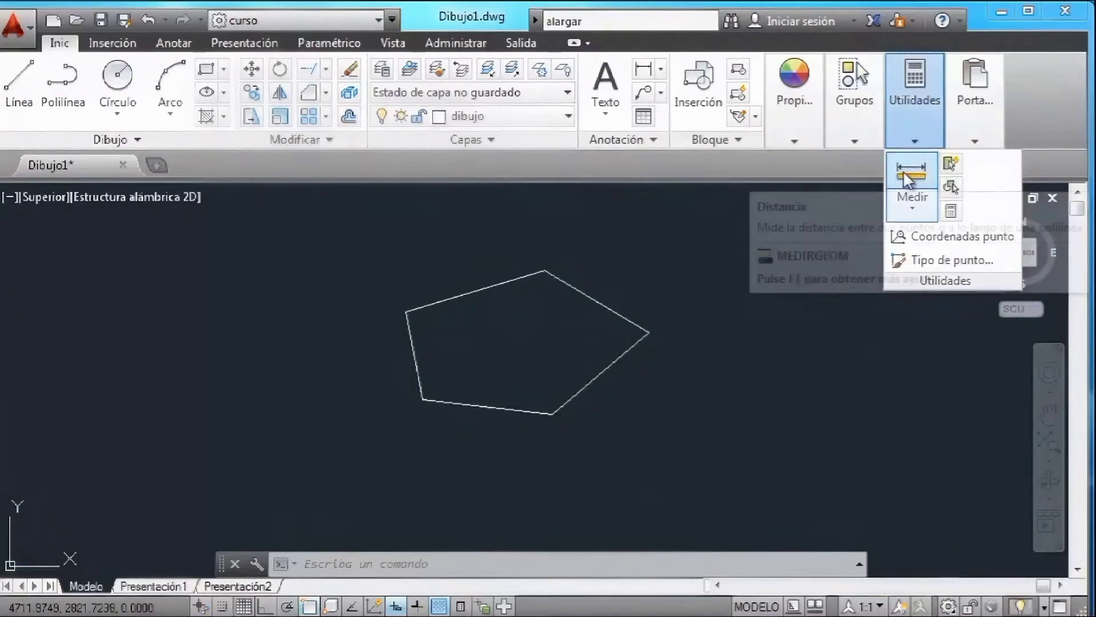
pyautogui.click(905, 174)
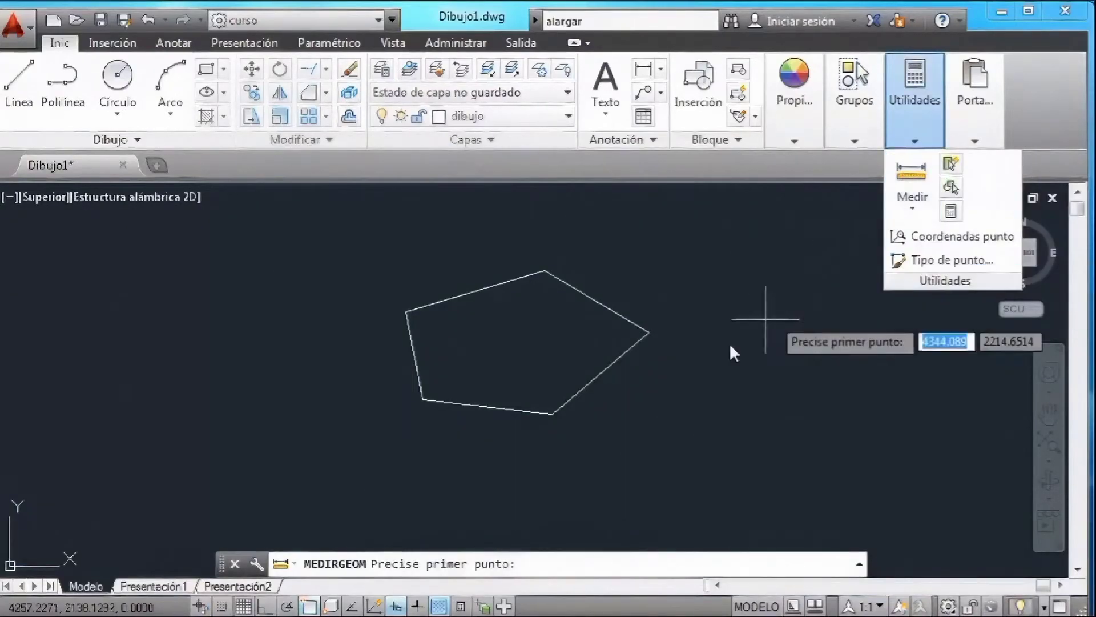
pyautogui.click(422, 399)
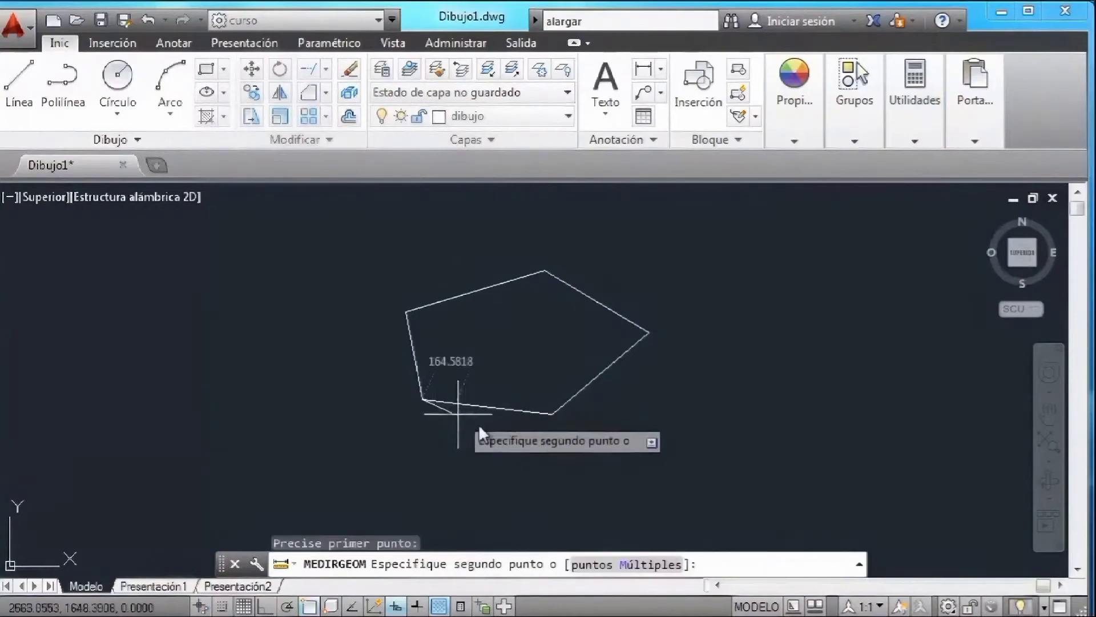
pyautogui.click(548, 420)
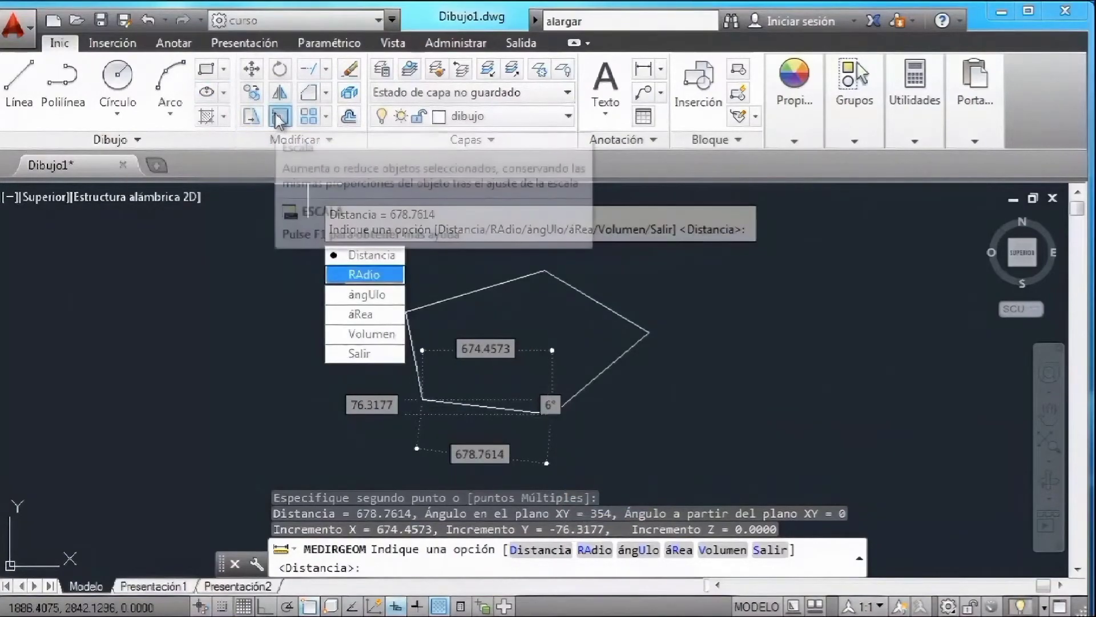
pyautogui.press('Escape')
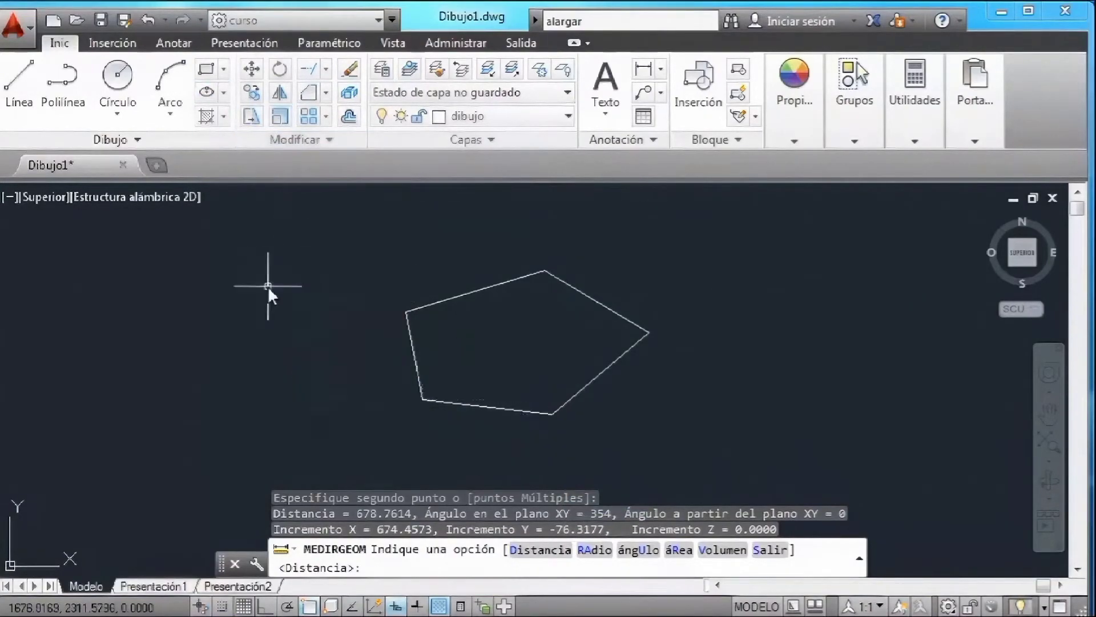
# Scale the pentagon from its lower-left vertex by reference so the bottom edge becomes 700.
pyautogui.click(283, 123)
pyautogui.click(360, 443)
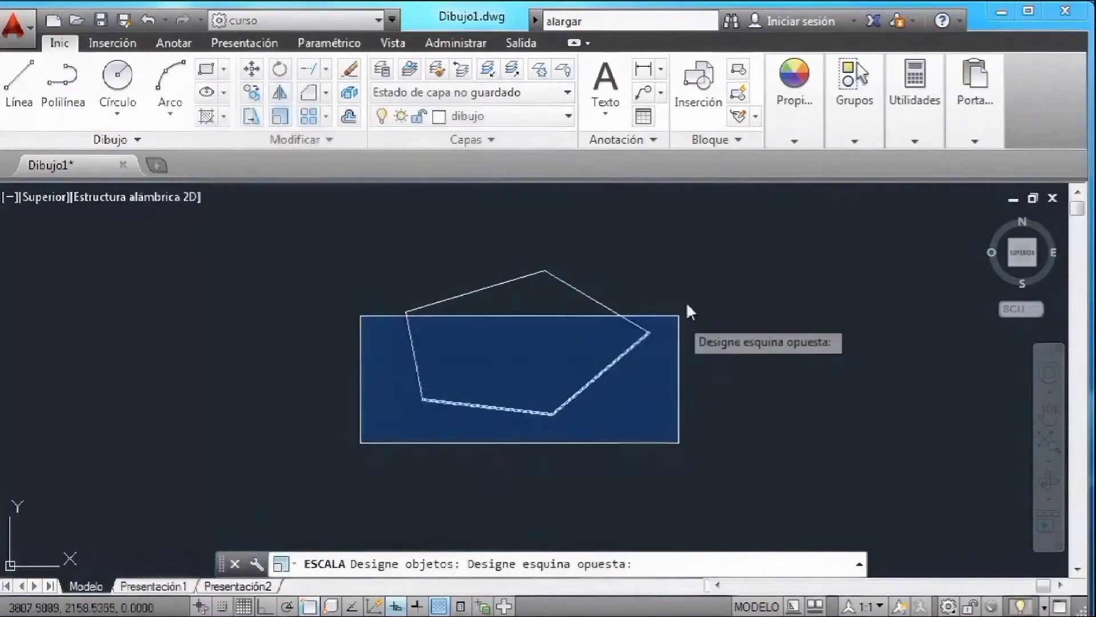
pyautogui.click(716, 250)
pyautogui.press('Return')
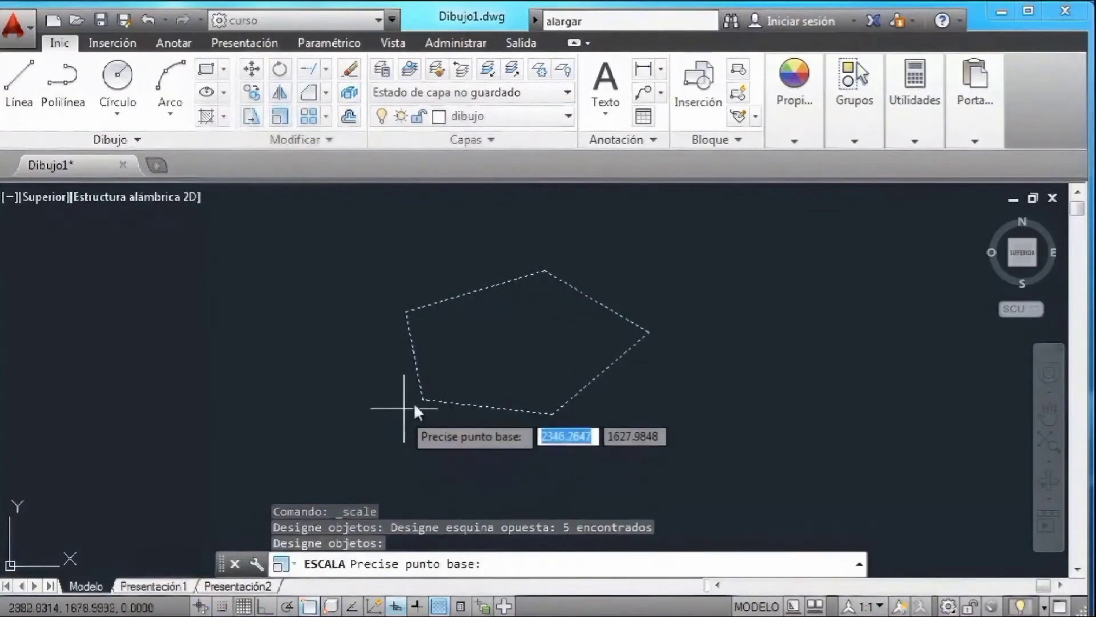
pyautogui.click(422, 399)
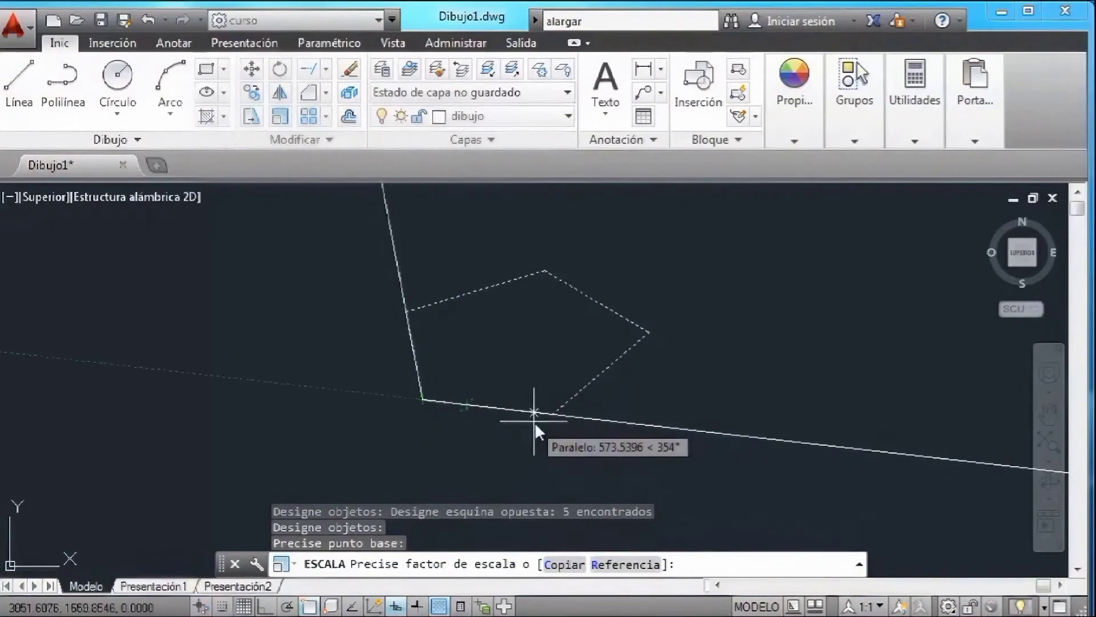
pyautogui.click(620, 567)
pyautogui.click(423, 400)
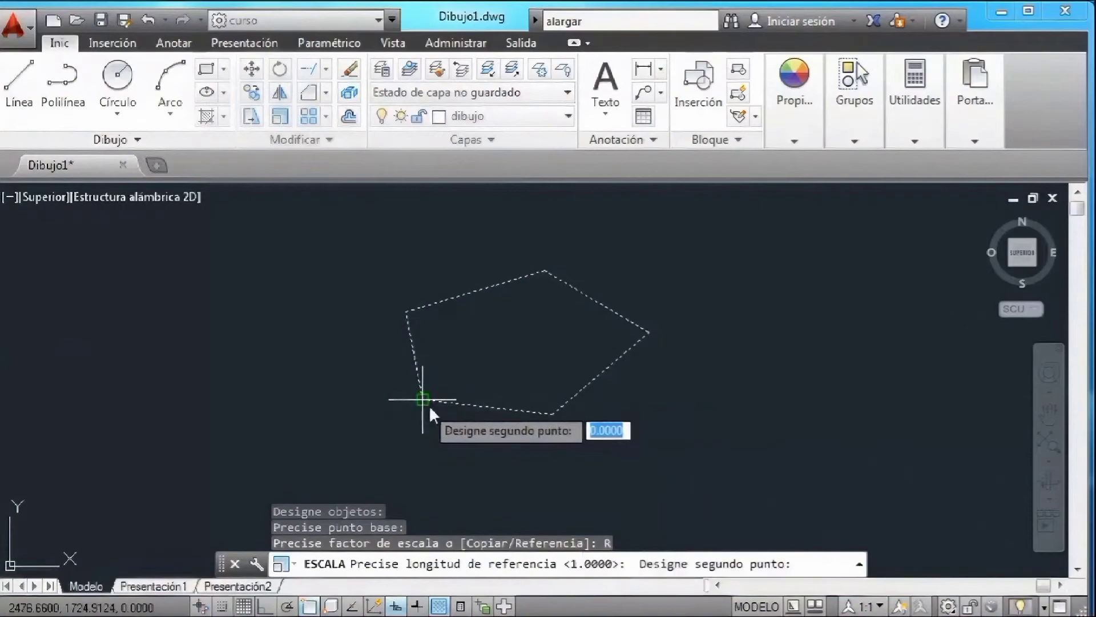
pyautogui.click(552, 413)
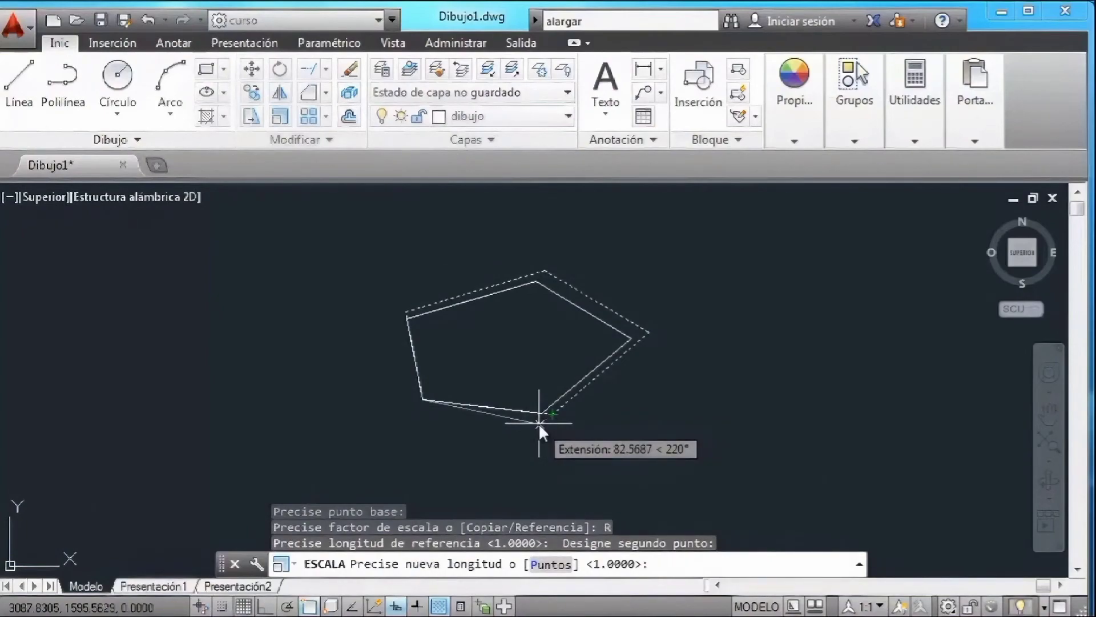
pyautogui.write('7')
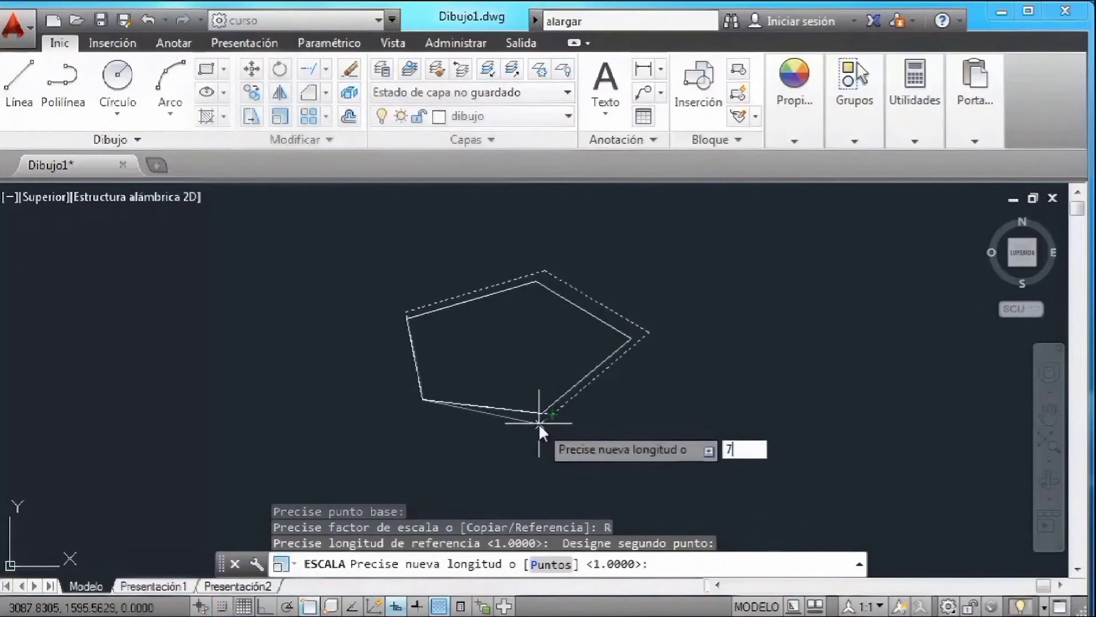
pyautogui.write('00')
pyautogui.press('Return')
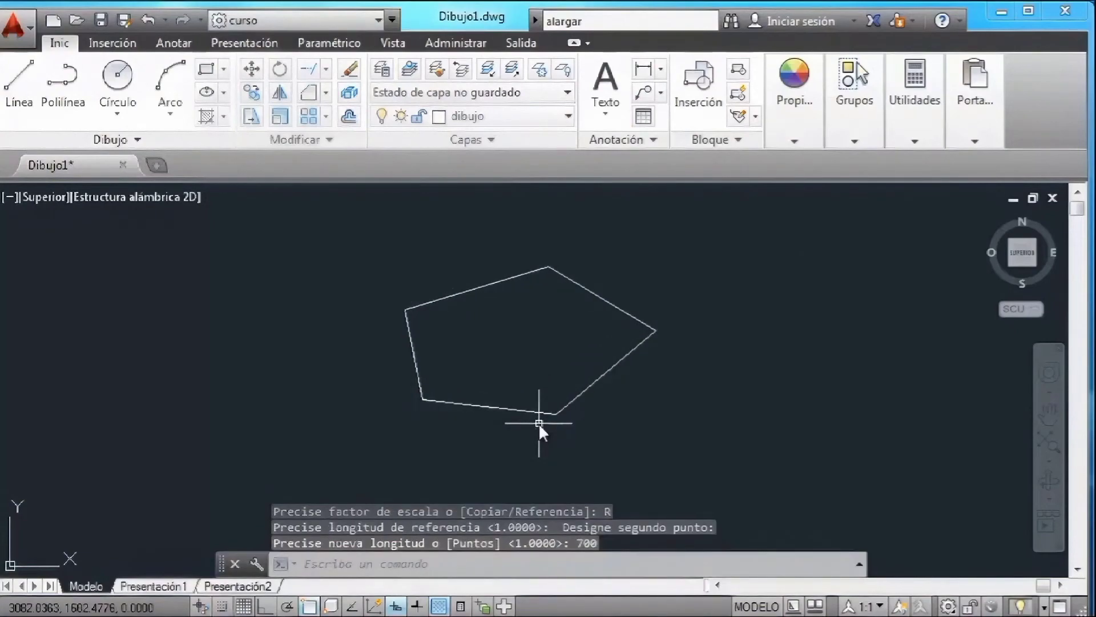
# Measure the bottom edge again to confirm it is 700.
pyautogui.click(916, 137)
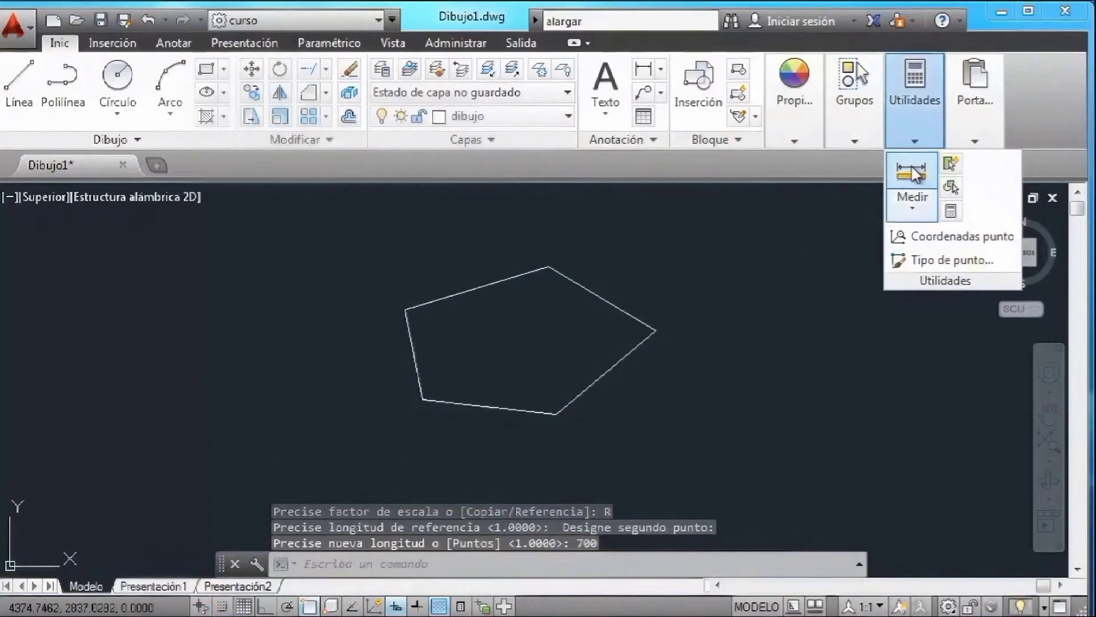
pyautogui.click(912, 171)
pyautogui.click(420, 400)
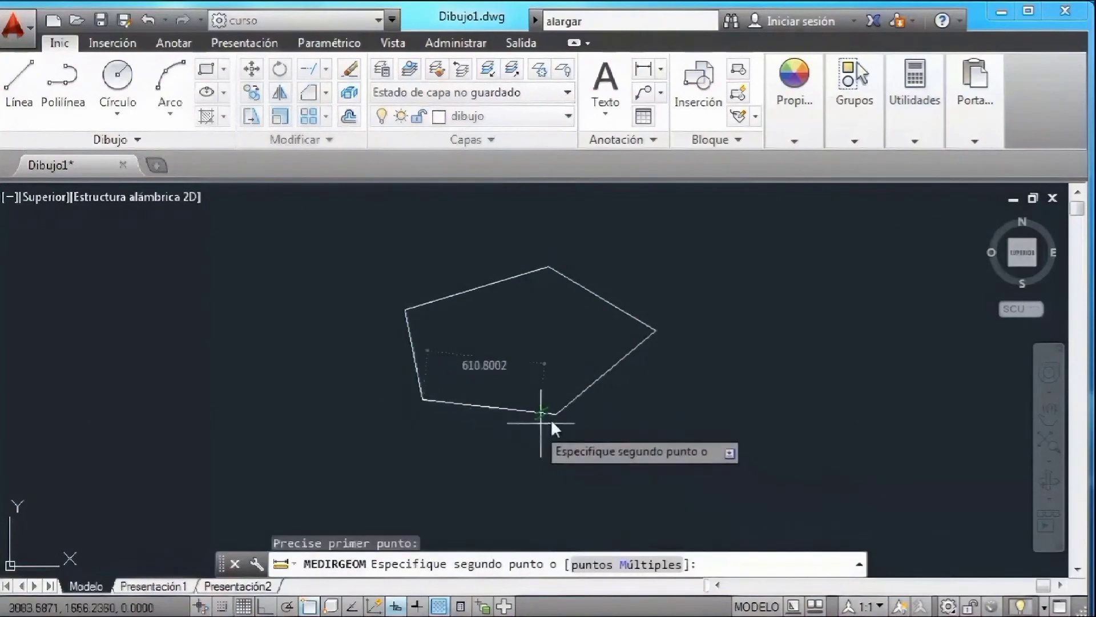
pyautogui.click(557, 414)
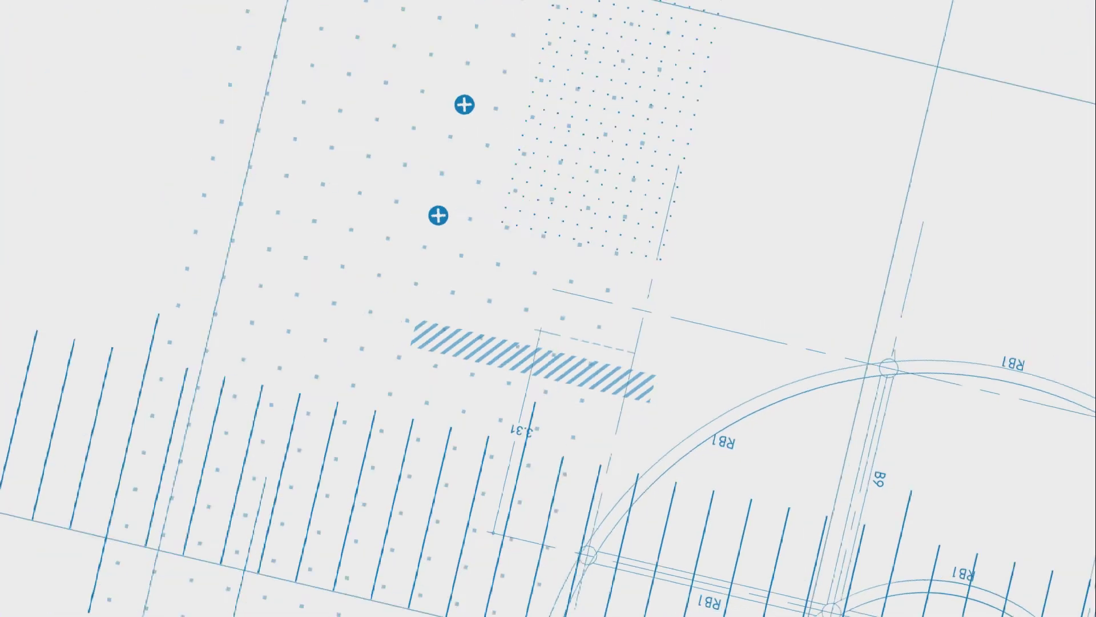